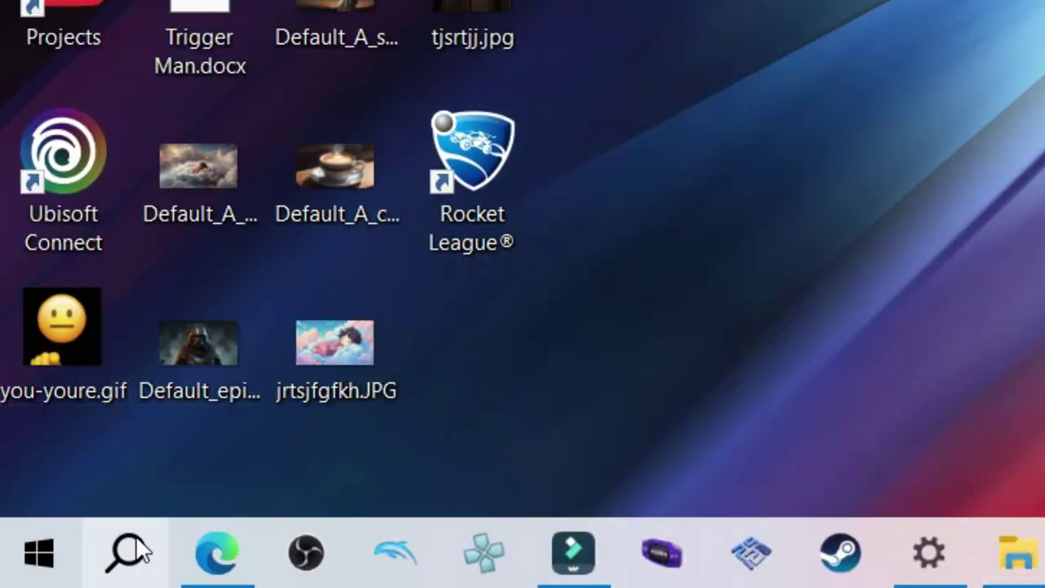
Step: Search 'bluetooth' in Settings and remove the paired DualSense Wireless Controller, confirming with Yes
left_click(131, 552)
type("bluetooth")
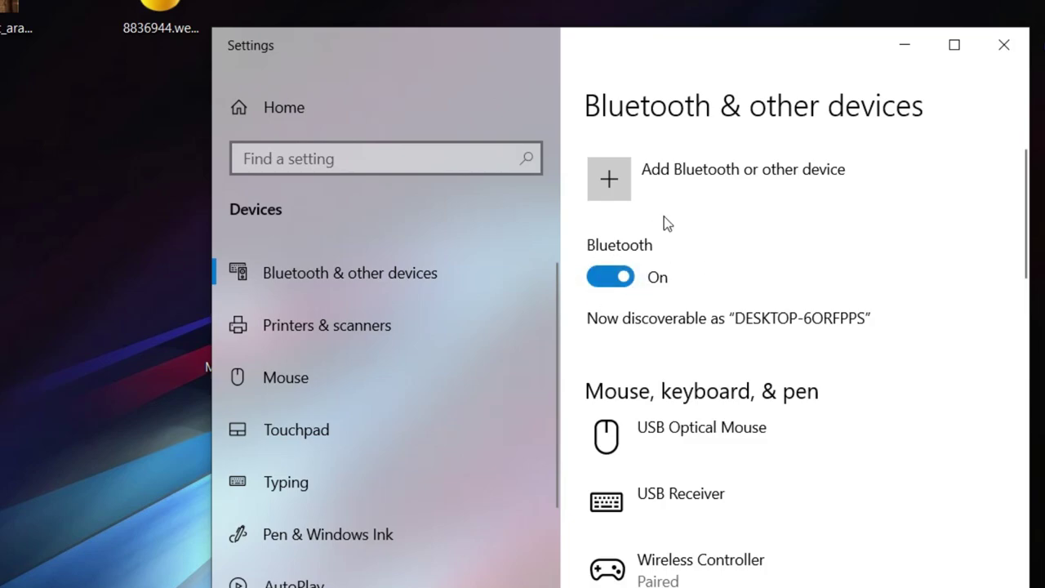
left_click(646, 180)
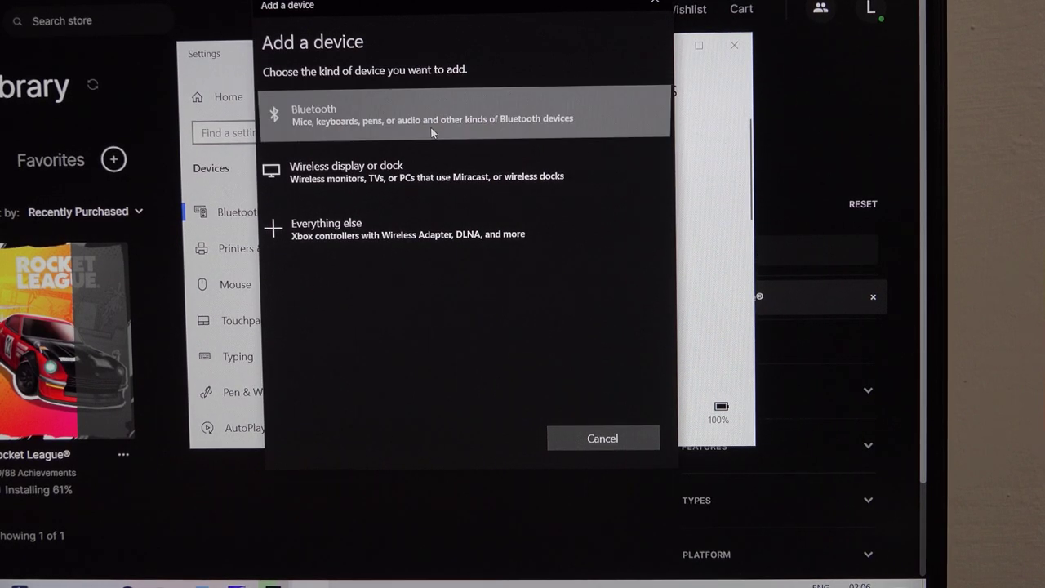
left_click(432, 133)
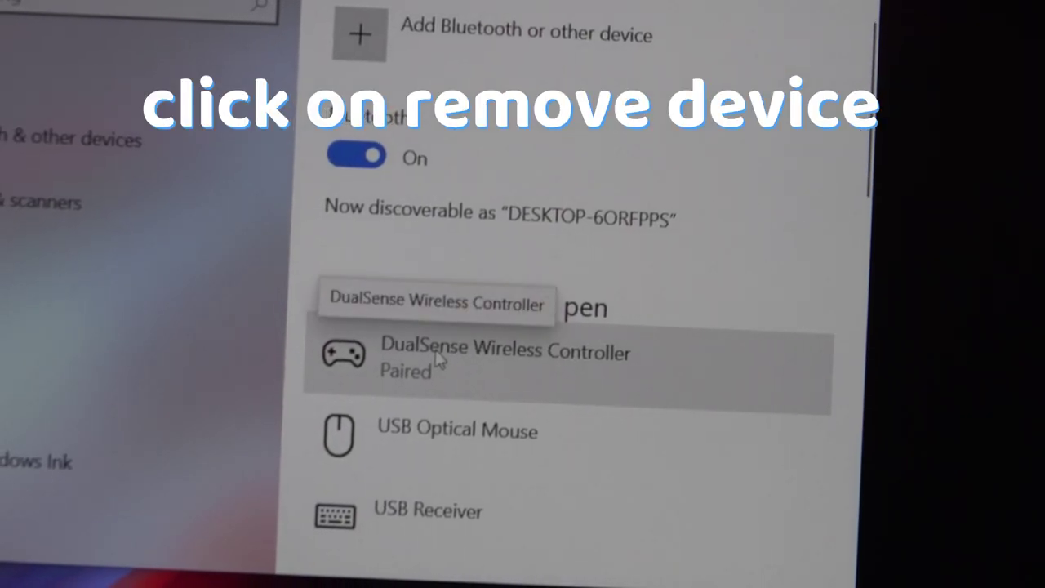
left_click(433, 364)
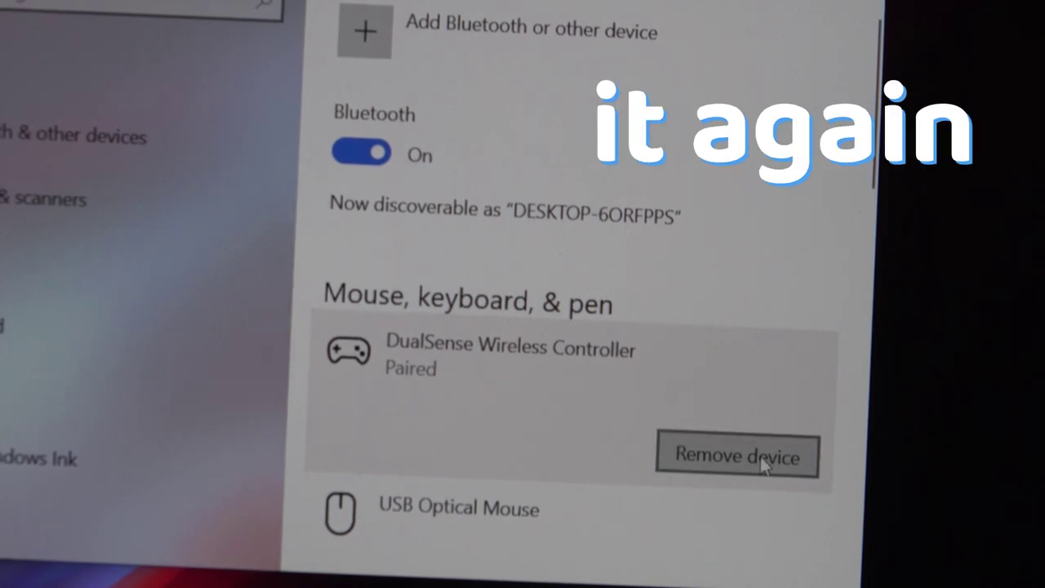
left_click(760, 456)
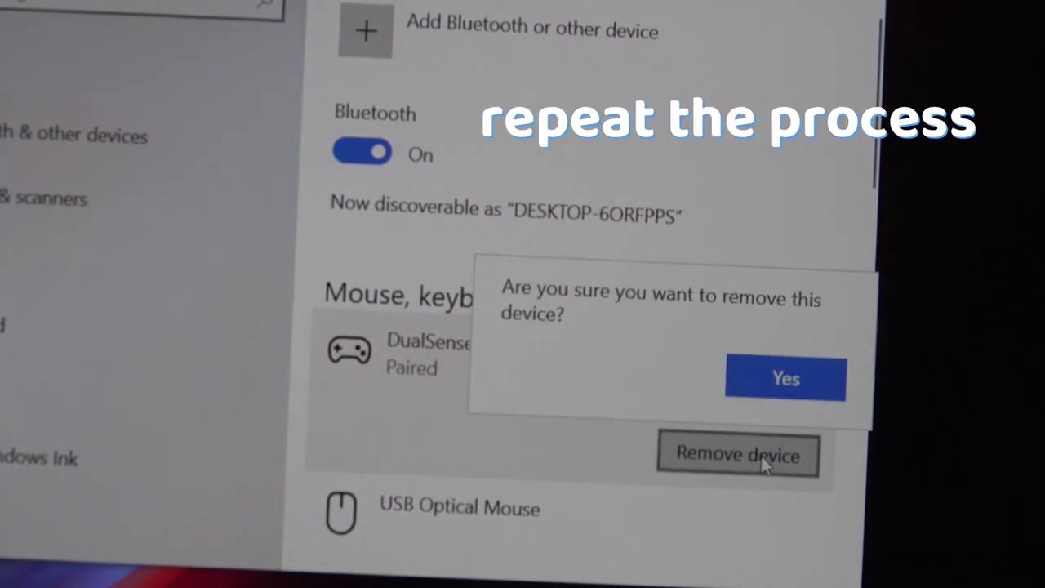
left_click(811, 400)
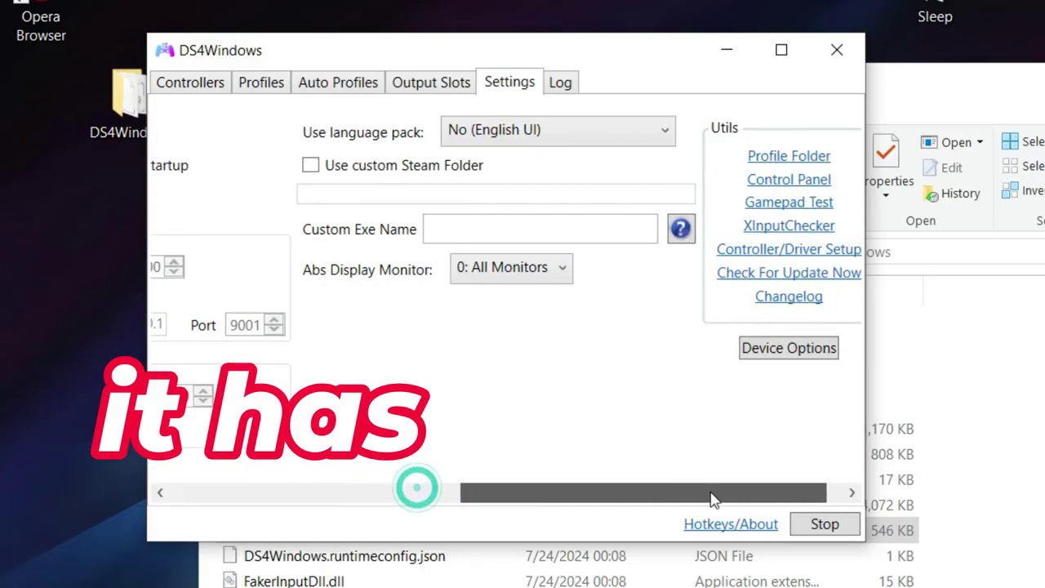
Step: Scroll the DS4Windows Settings tab right to bring up Device Options' Controller Type Options
left_click_drag(711, 497, 793, 495)
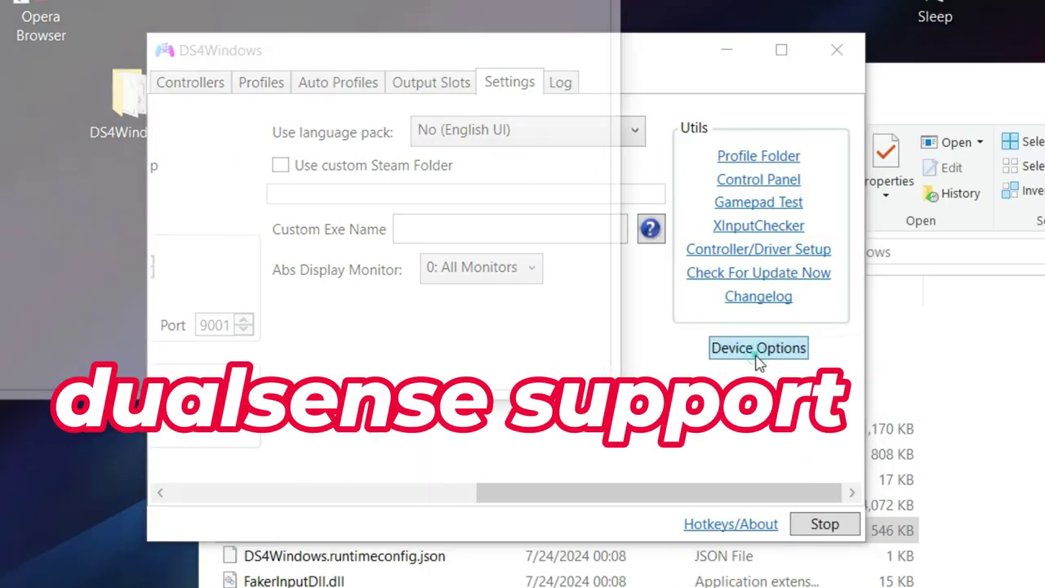
left_click(747, 349)
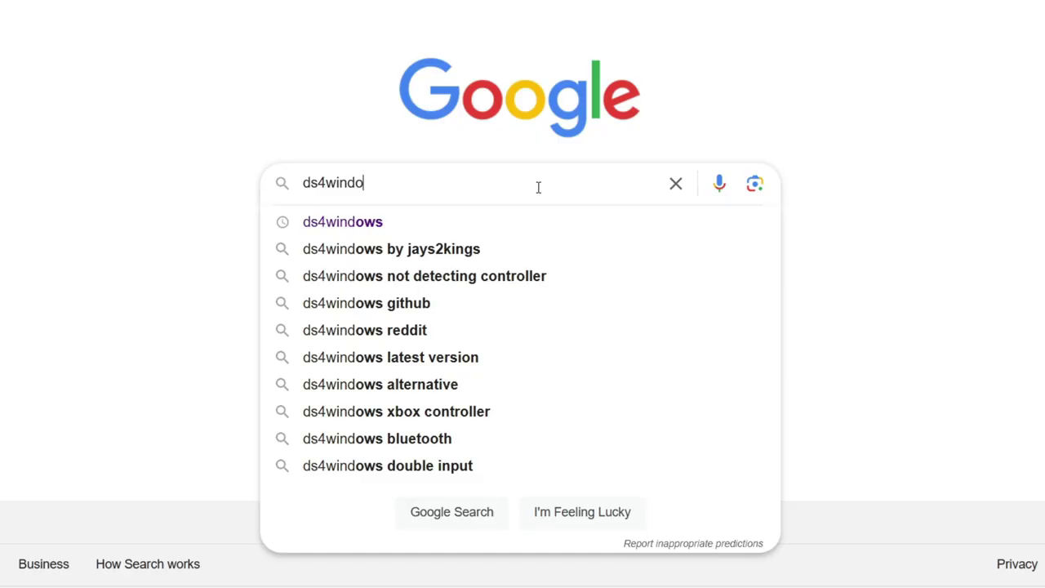
Step: Search Google for 'ds4windows' and look through the results for the official download
key("Return")
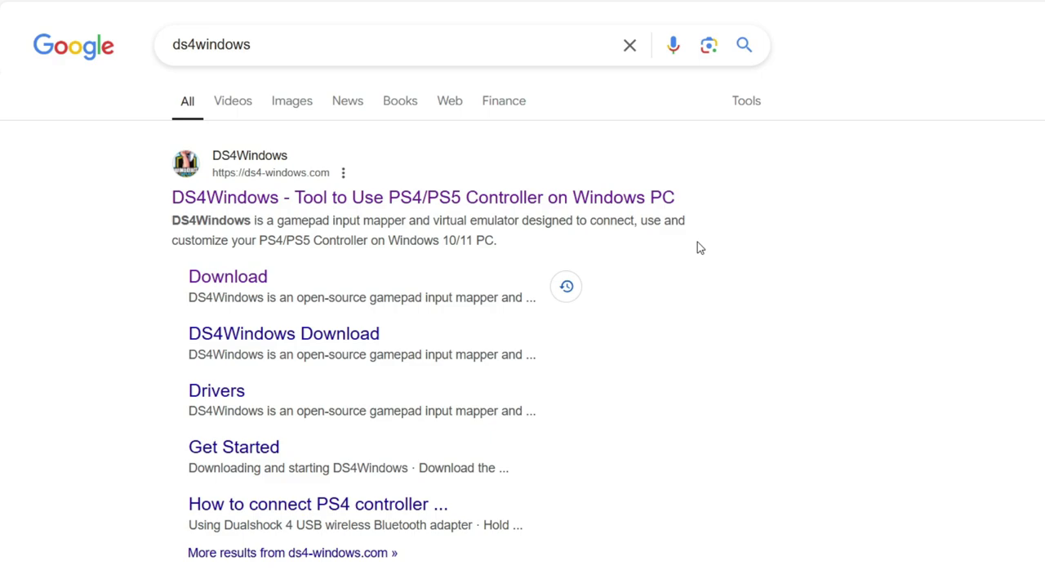
scroll(694, 310, "down", 5)
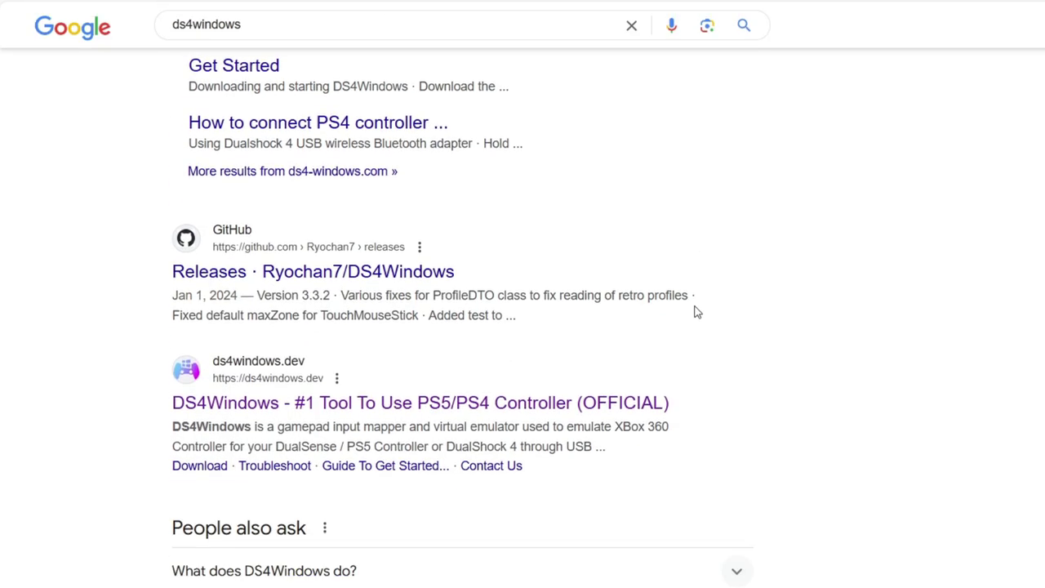
scroll(694, 310, "down", 5)
scroll(817, 431, "up", 8)
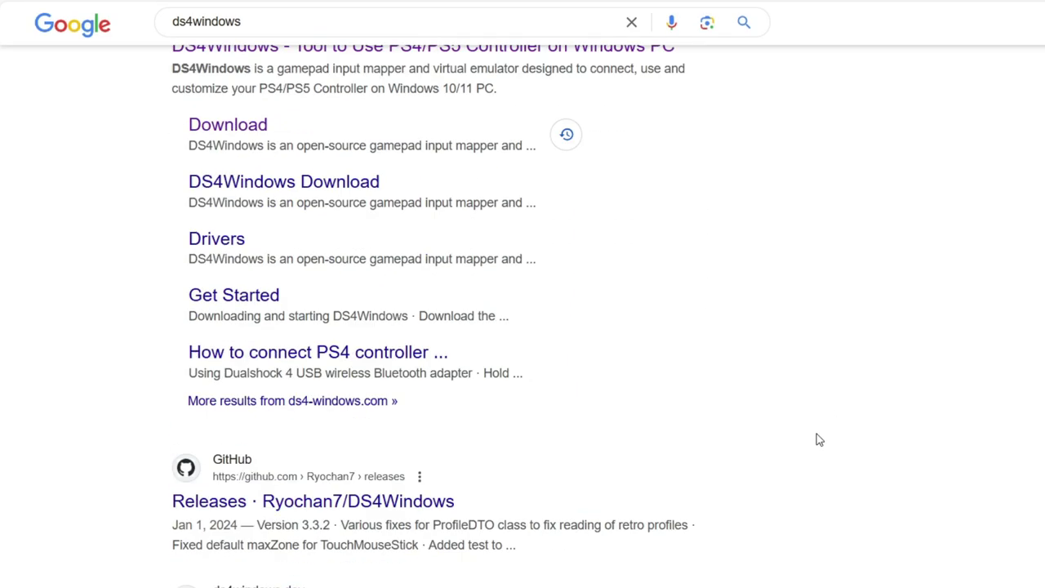
scroll(819, 440, "up", 2)
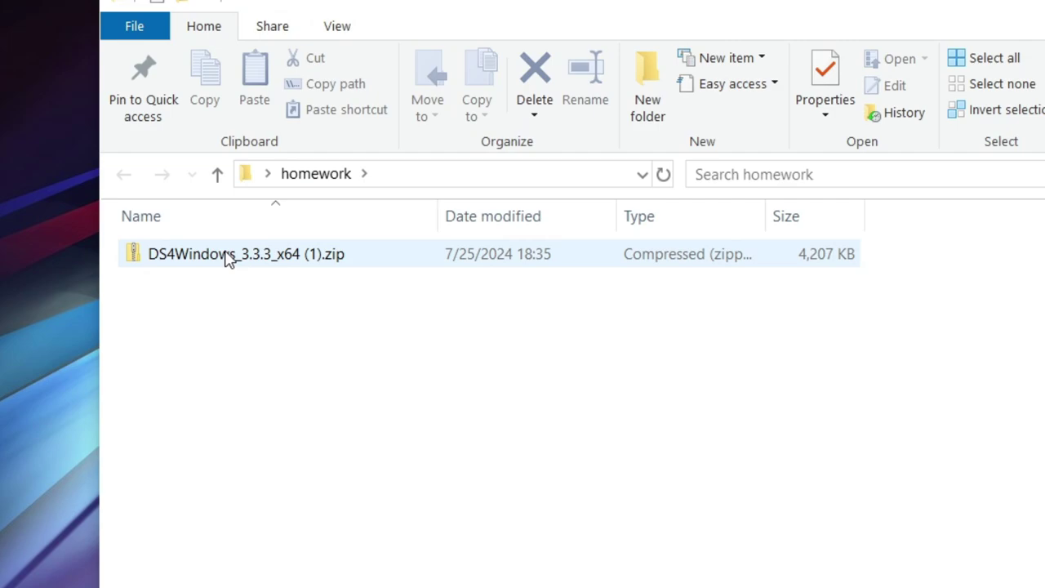
Step: Extract the DS4Windows_3.3.3_x64 zip with 7-Zip Extract Here and go into the DS4Windows folder
right_click(225, 258)
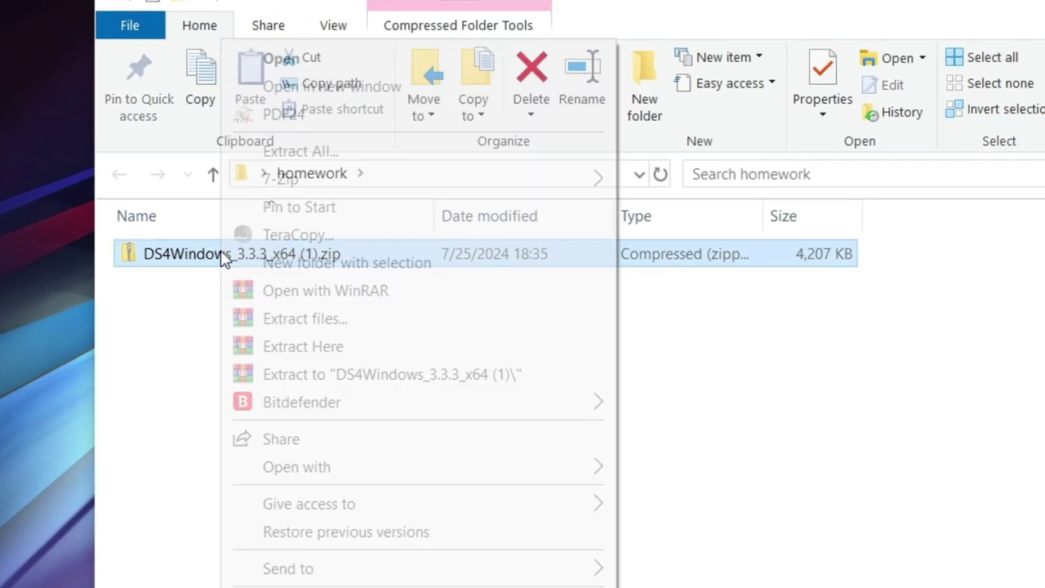
mouse_move(529, 191)
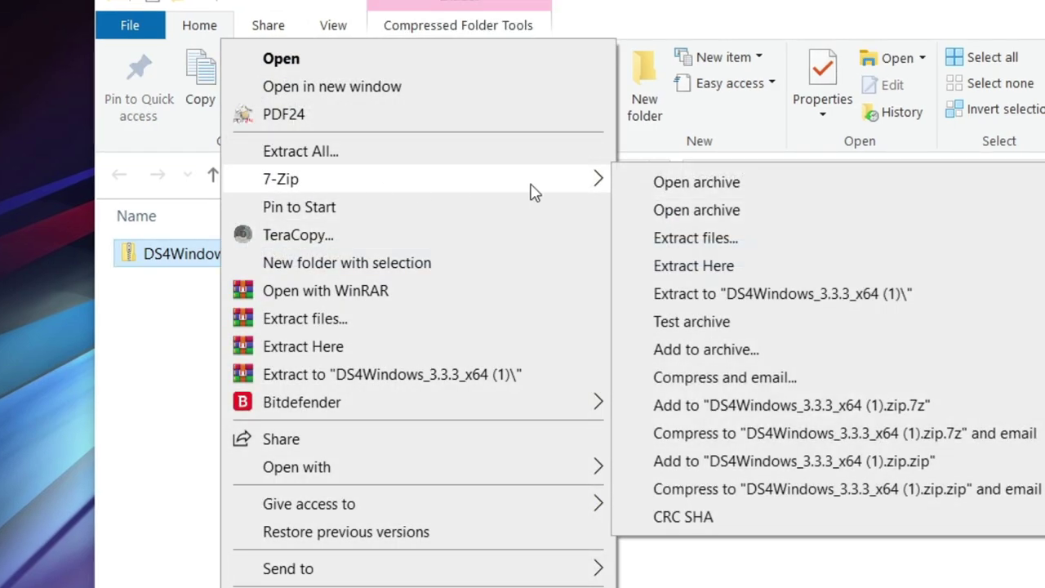
left_click(752, 266)
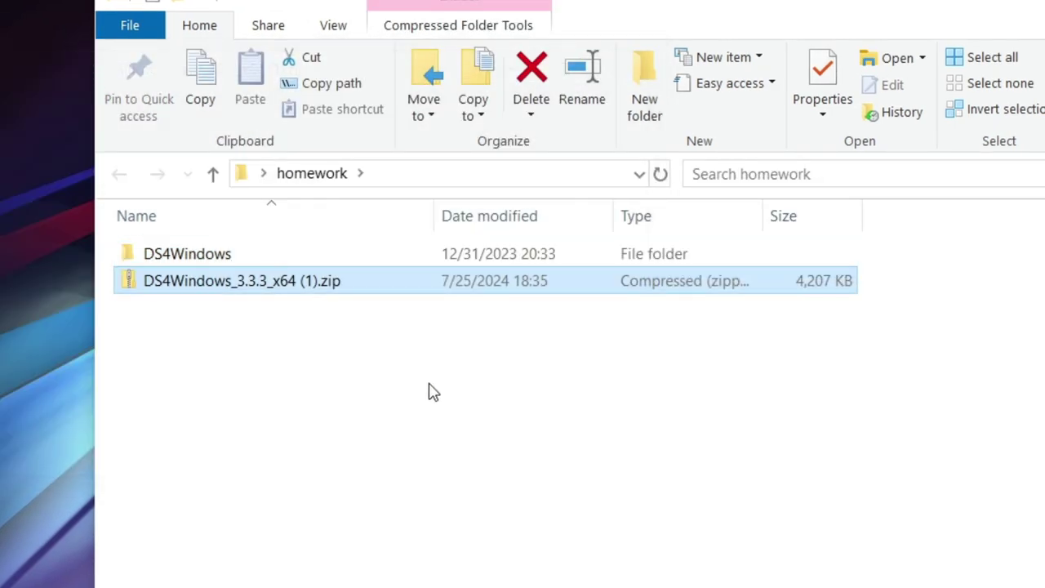
left_click(192, 257)
double_click(167, 256)
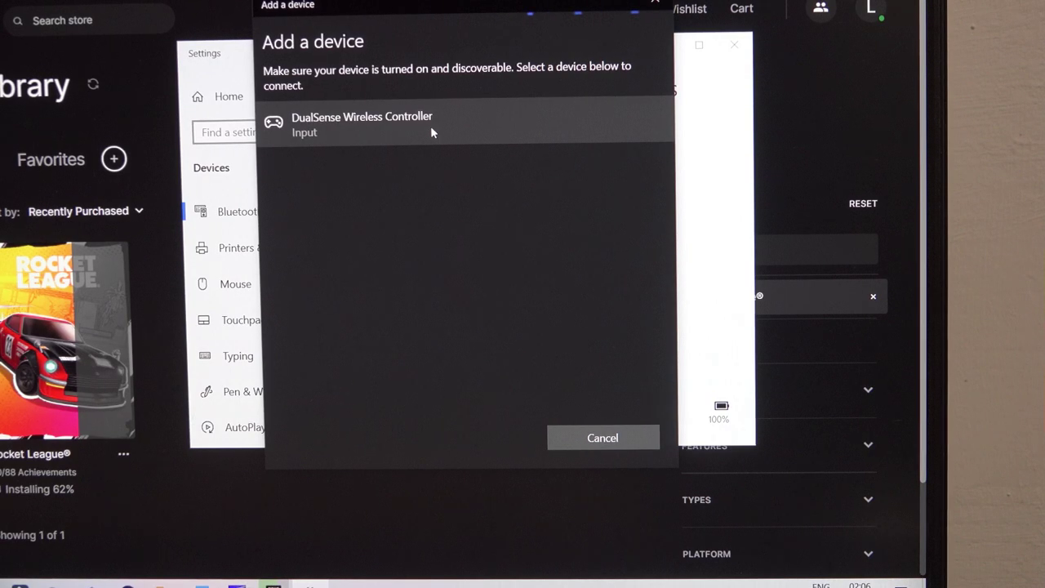
Step: Connect the DualSense over Bluetooth, keep its Default profile in DS4Windows, and edit it to show Lightbar settings
left_click(348, 129)
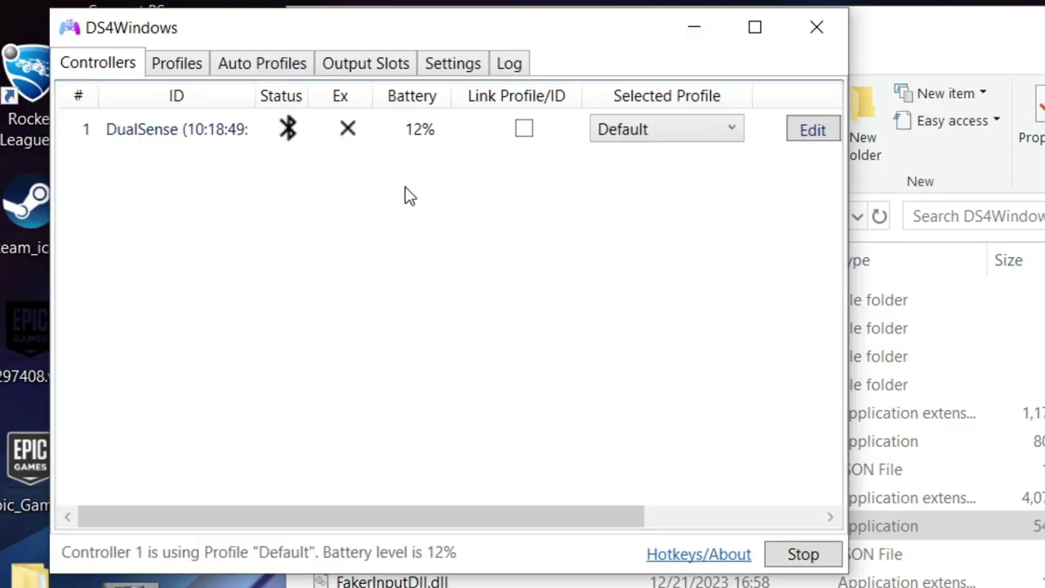
left_click_drag(375, 25, 615, 57)
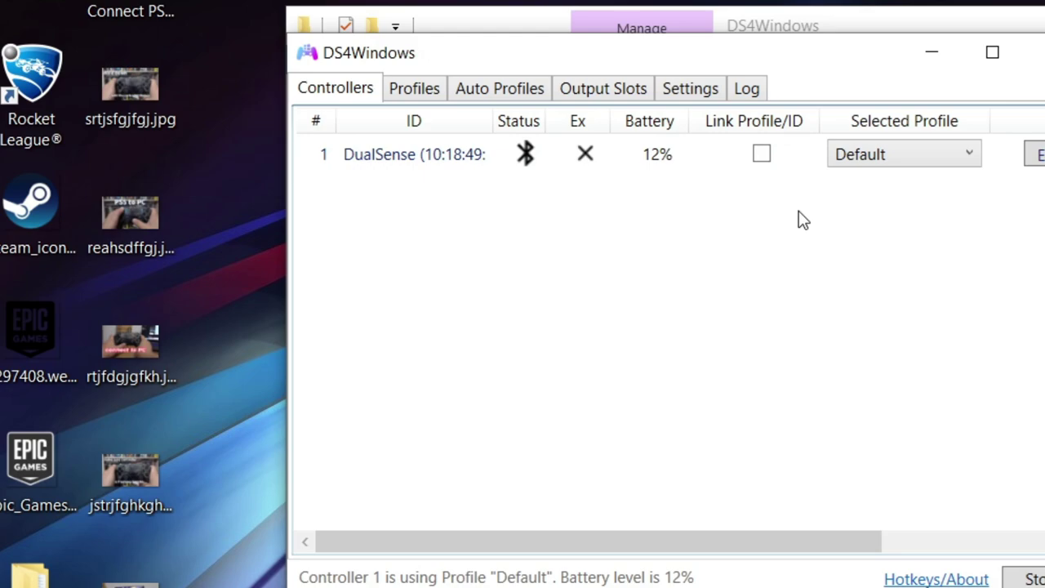
left_click(950, 171)
left_click(923, 181)
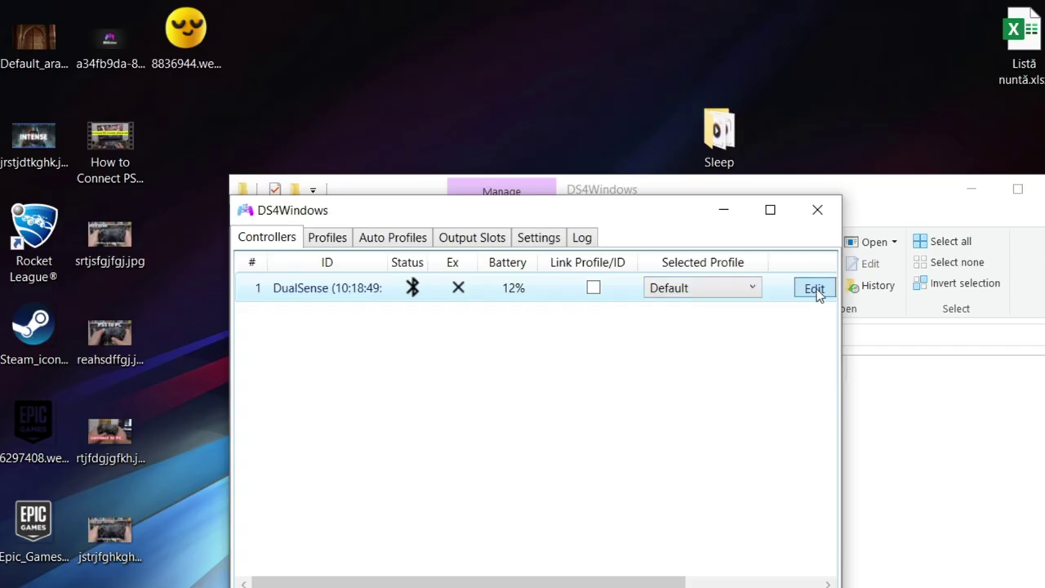
left_click(1039, 155)
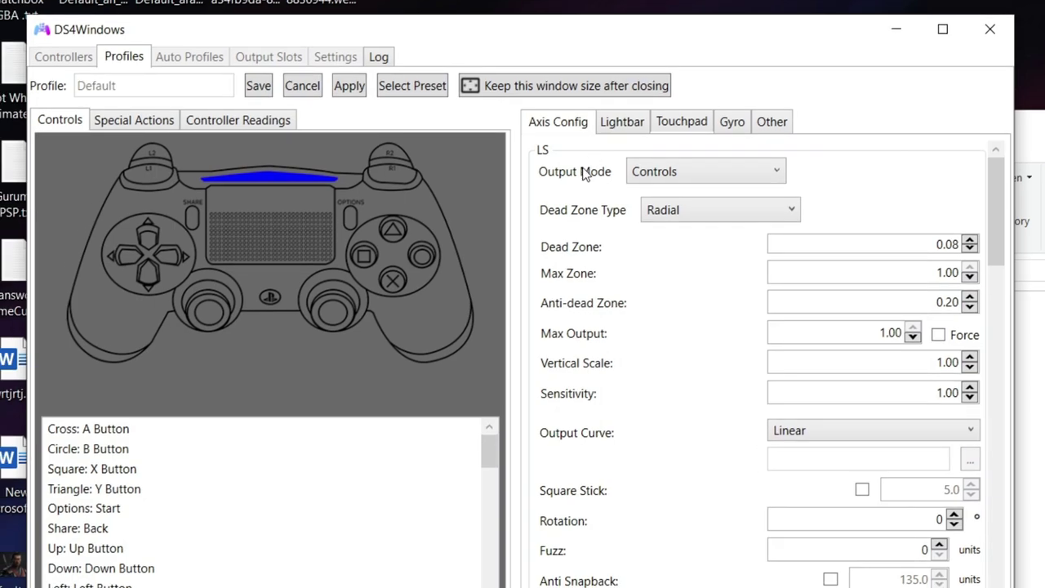
left_click(555, 160)
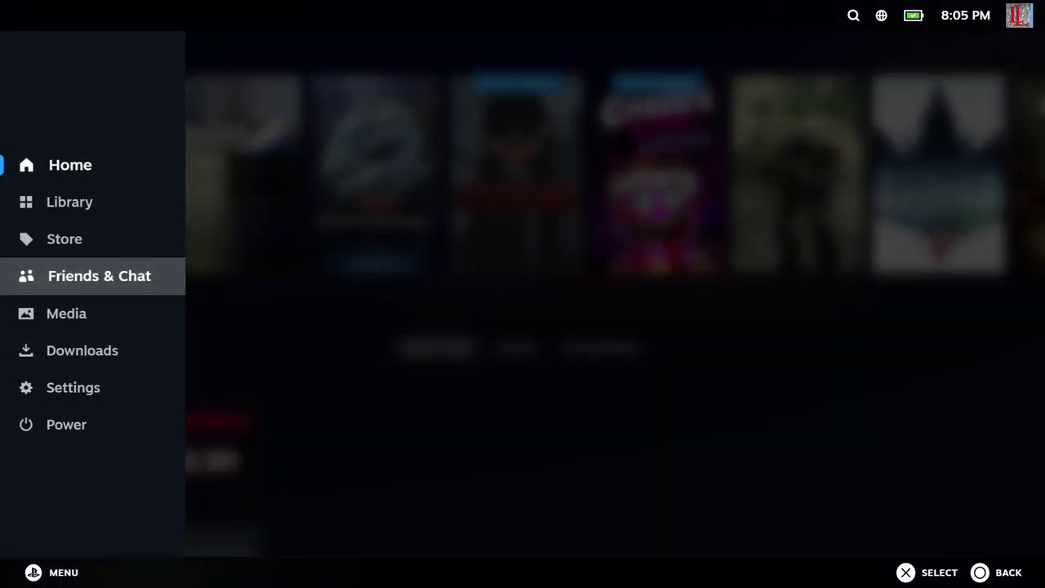
Step: Navigate Steam Settings to Controller > Calibration & Advanced Settings > LED Settings
key("Return")
key("Down")
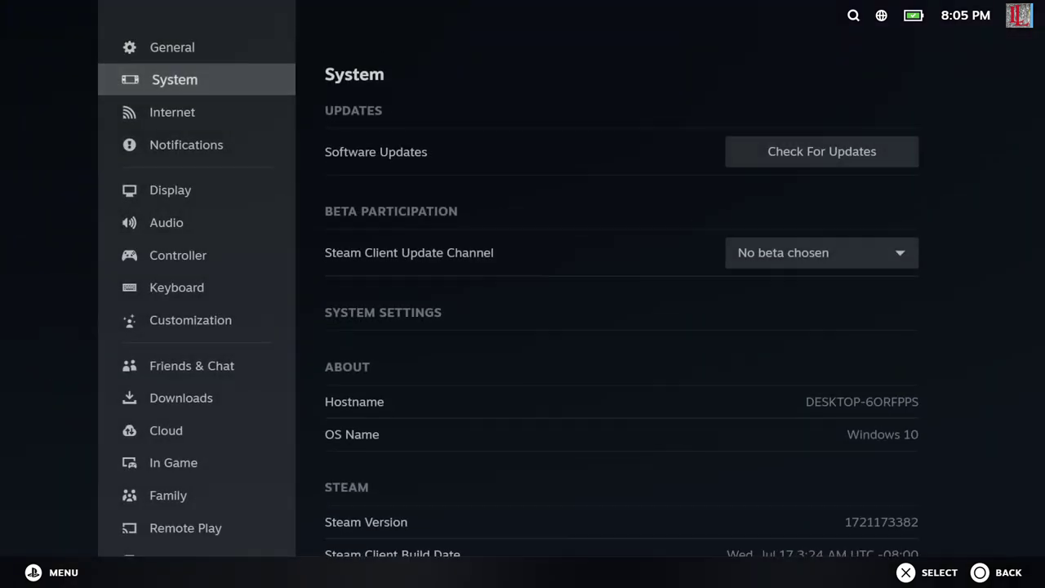
key("Down")
key("Down")
key("Down")
key("Down")
key("Down")
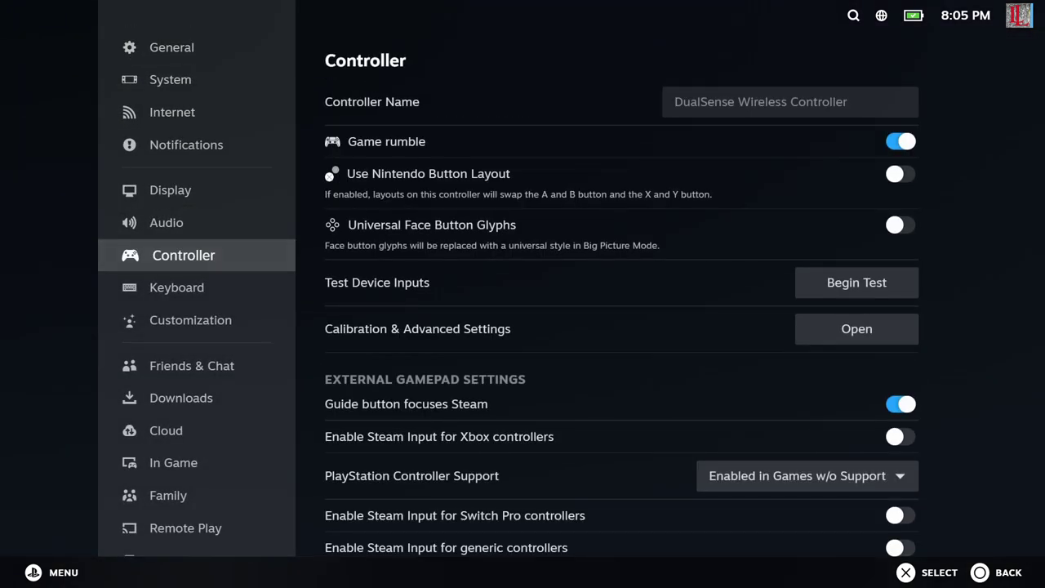
key("Right")
key("Down")
key("Down")
key("Down")
key("Down")
key("Down")
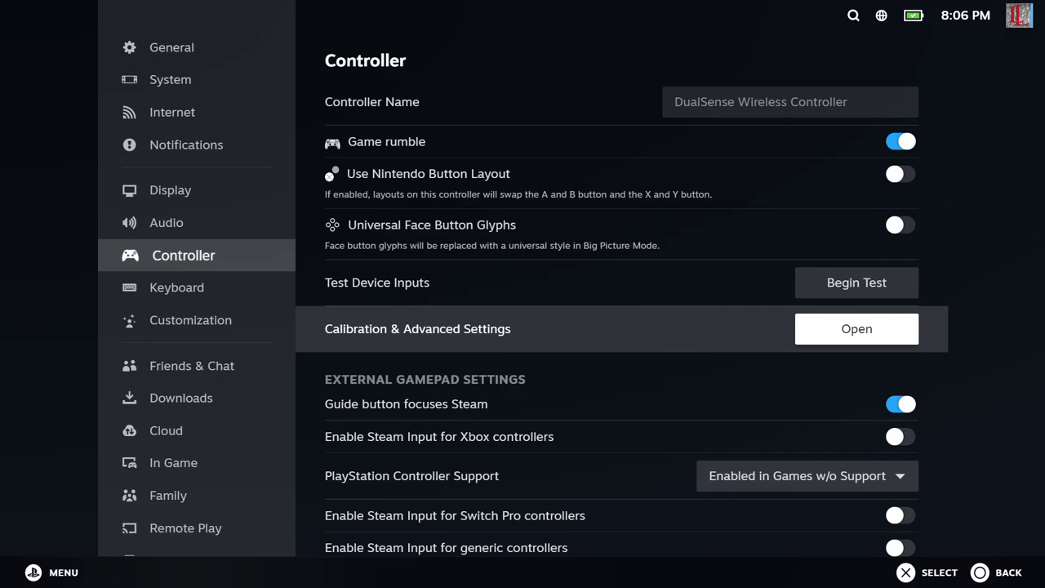
key("Return")
key("Down")
key("Down")
key("Down")
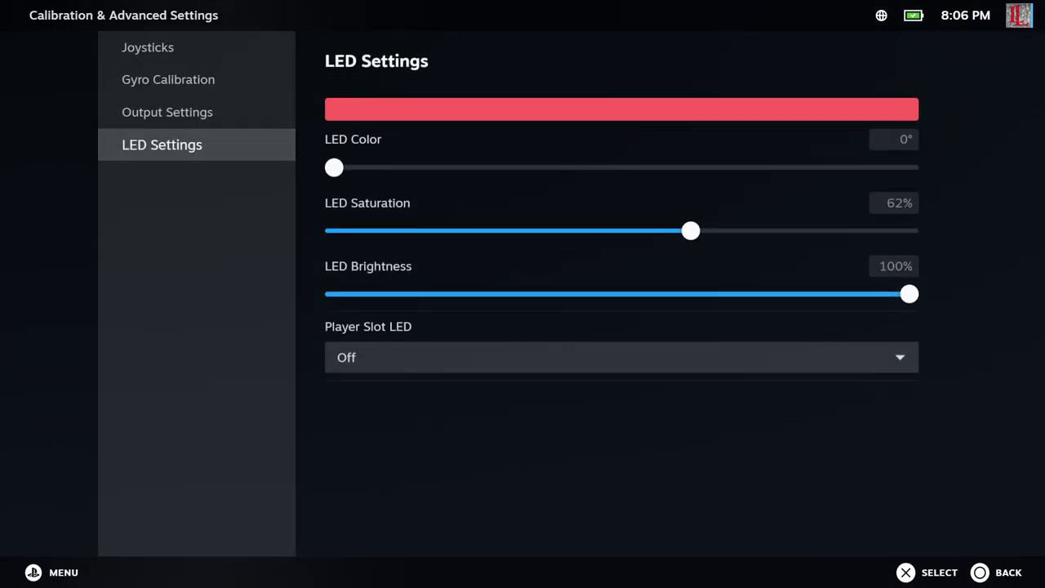
key("Right")
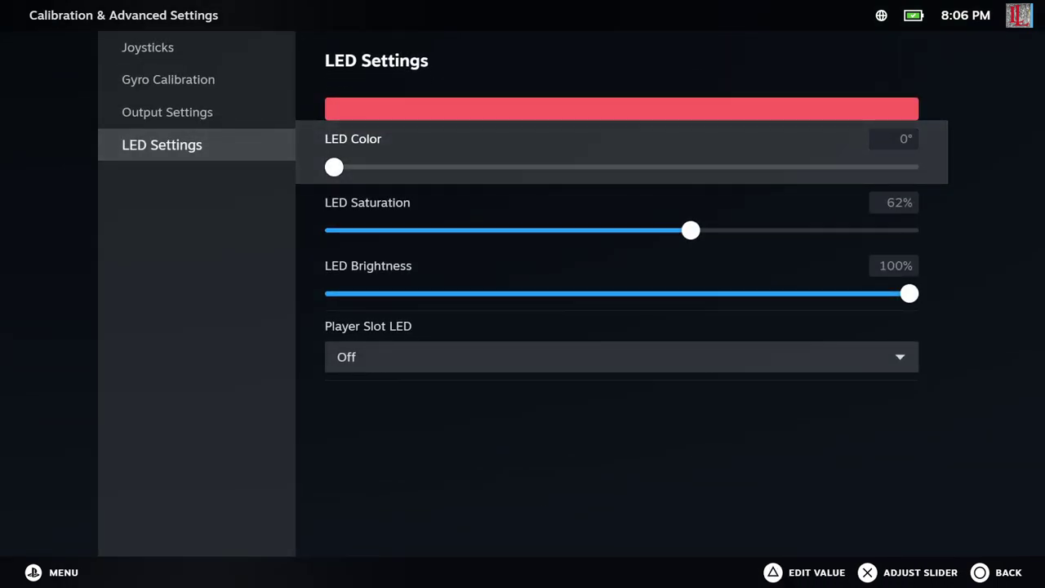
Step: Drag the LED Color slider to shift the DualSense light to a new hue
left_click_drag(430, 167, 481, 170)
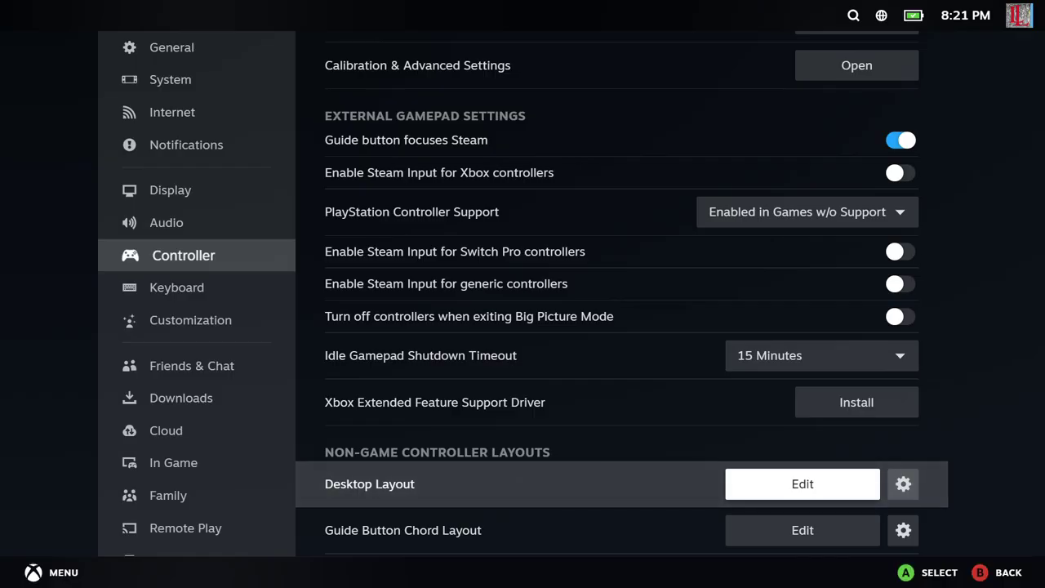
key("Down")
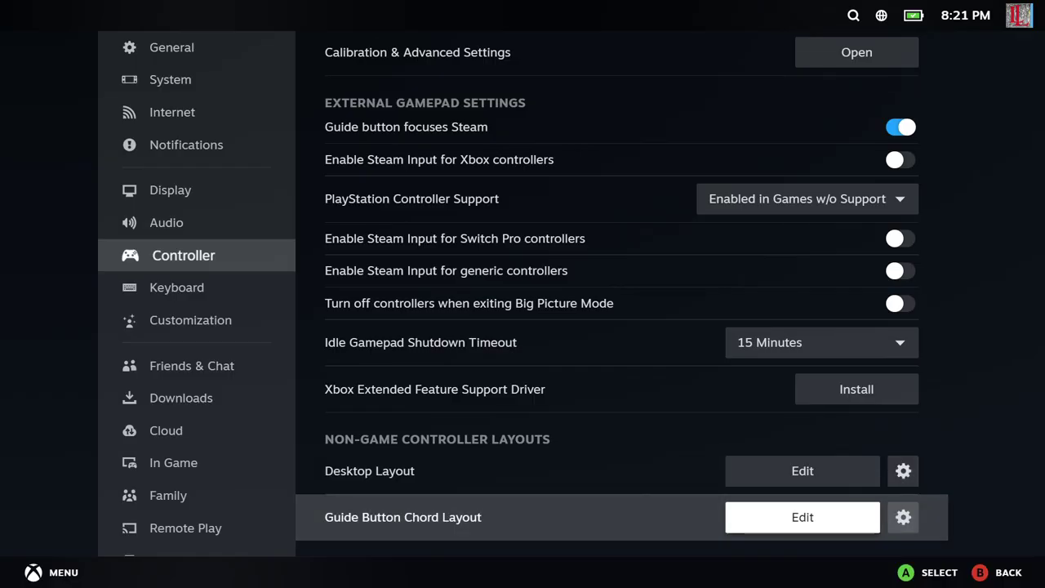
key("Up")
key("Up")
key("Up")
key("Up")
key("Up")
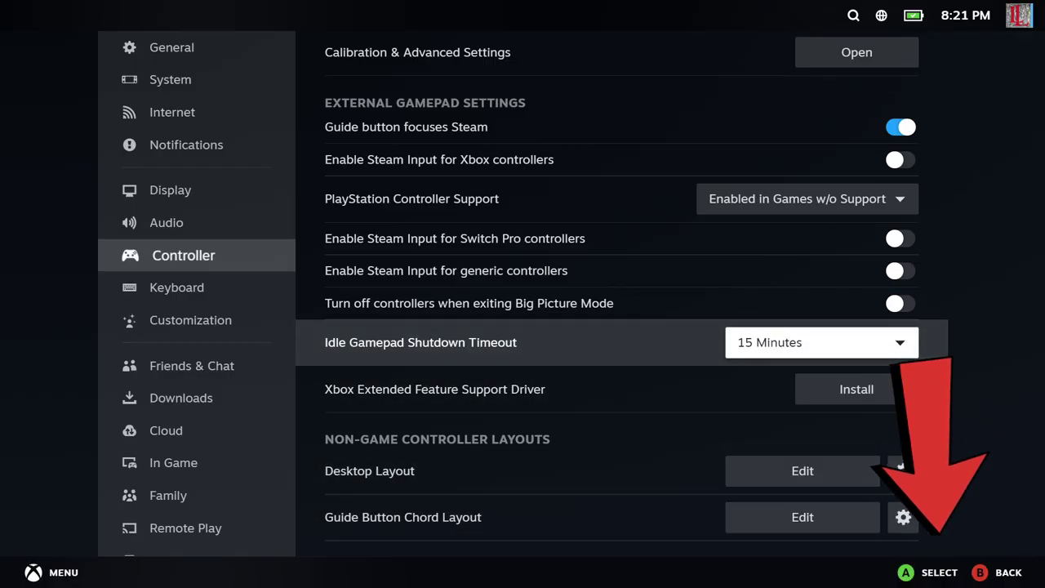
key("Up")
key("Up")
key("Up")
key("Up")
key("Up")
key("Up")
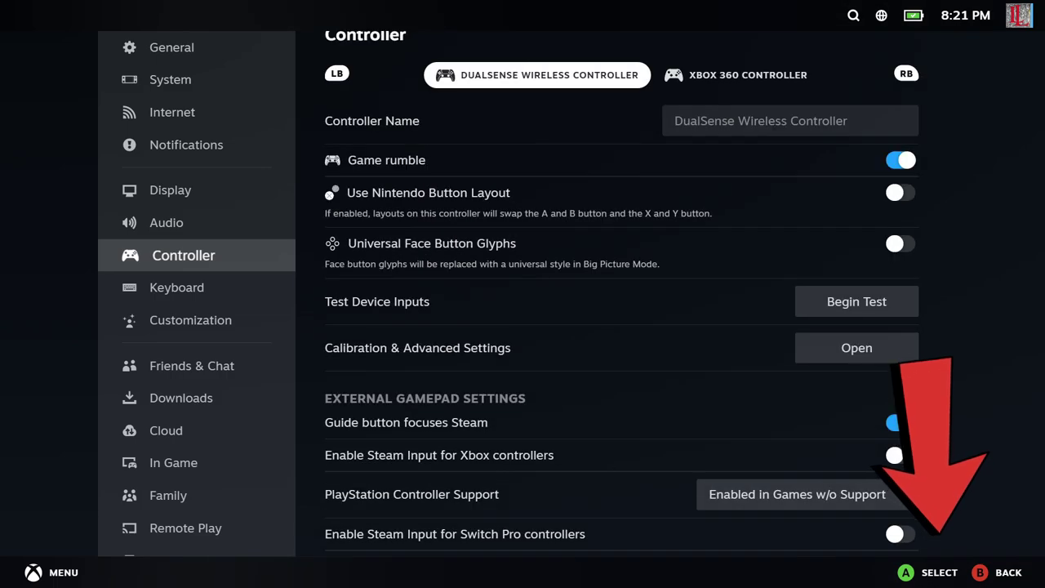
Step: Launch DS4Windows from Windows search, stop it, and minimize it back to Steam
key("Down")
key("Down")
key("Down")
key("Down")
key("Down")
key("Down")
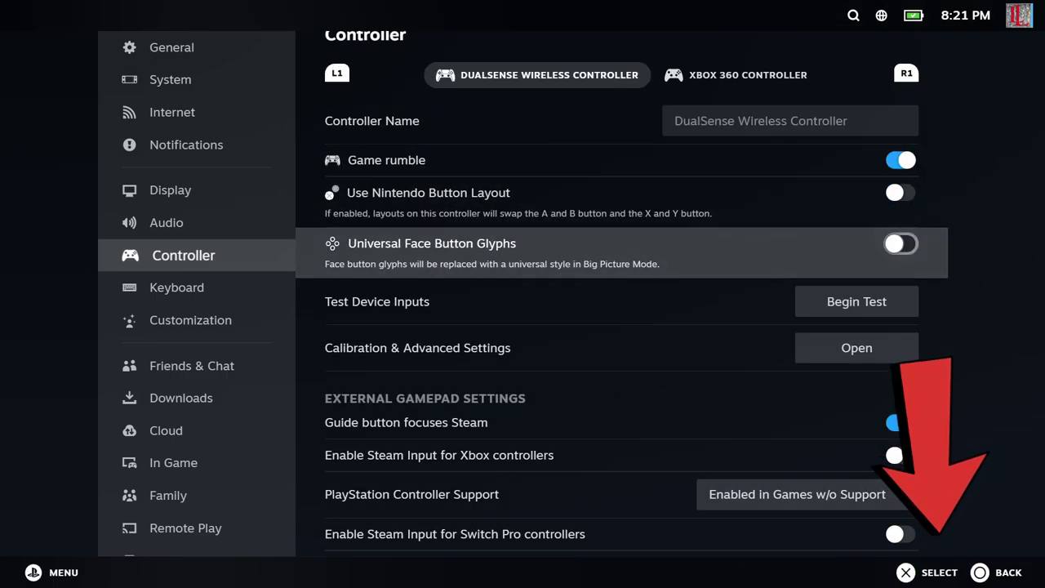
key("super")
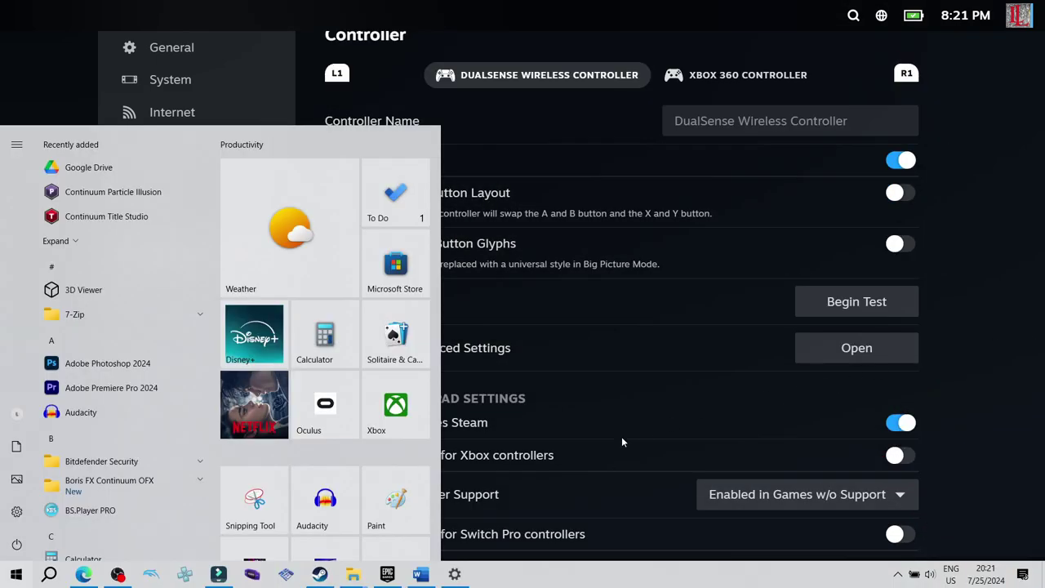
left_click(492, 558)
key("super")
left_click(49, 574)
type("ds")
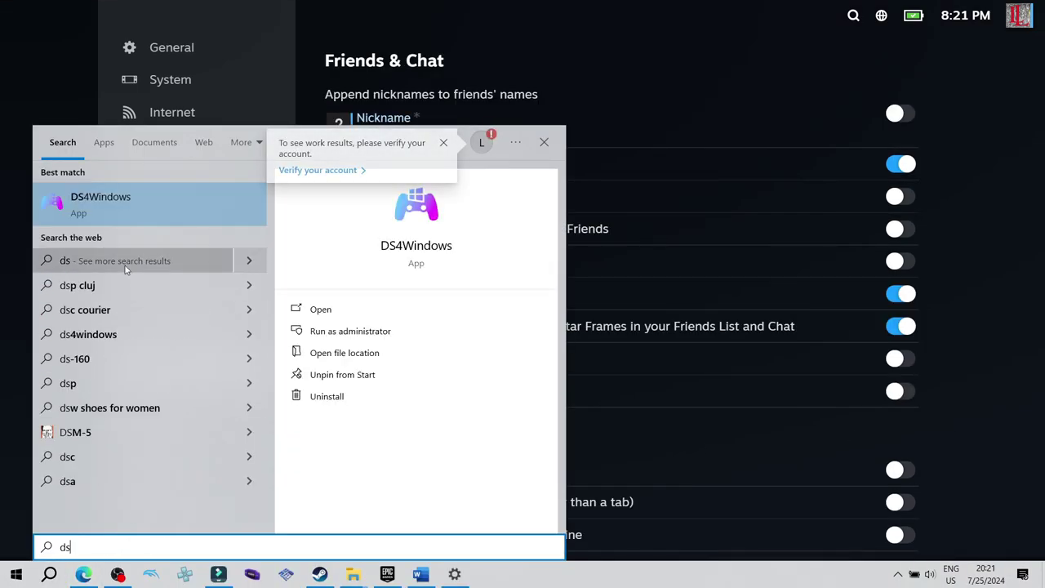
key("Return")
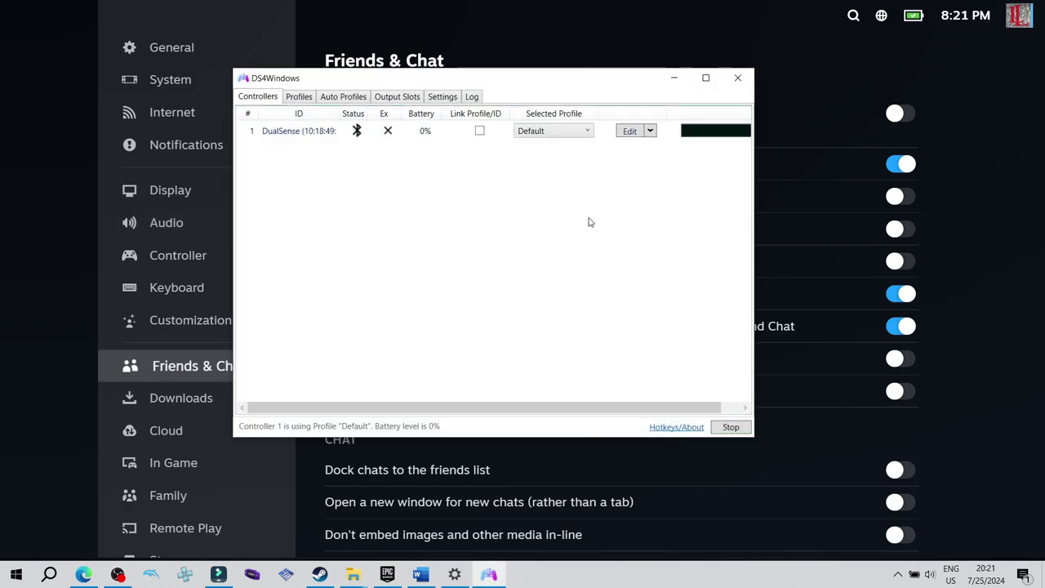
left_click(746, 431)
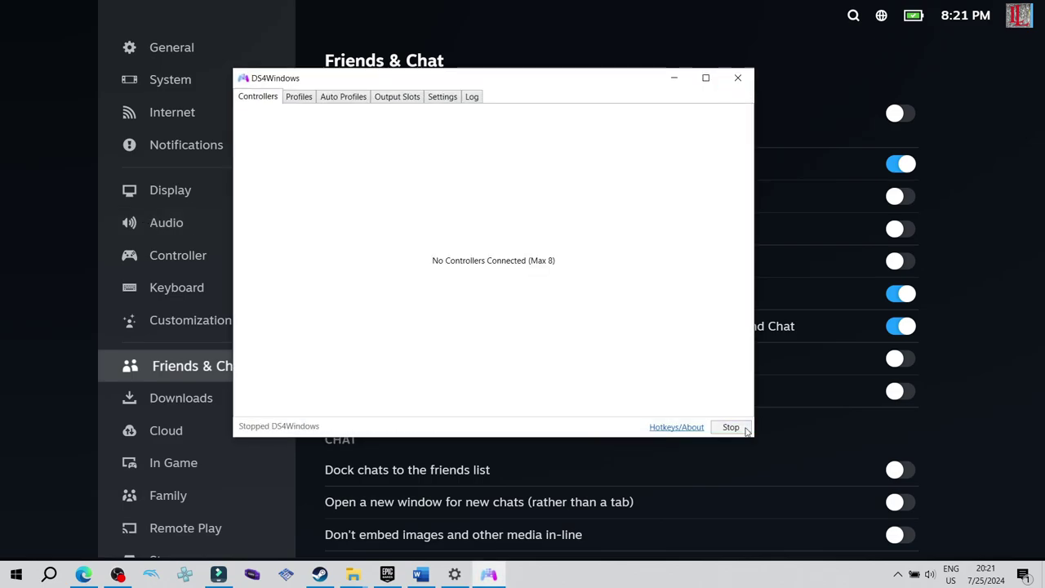
left_click(675, 80)
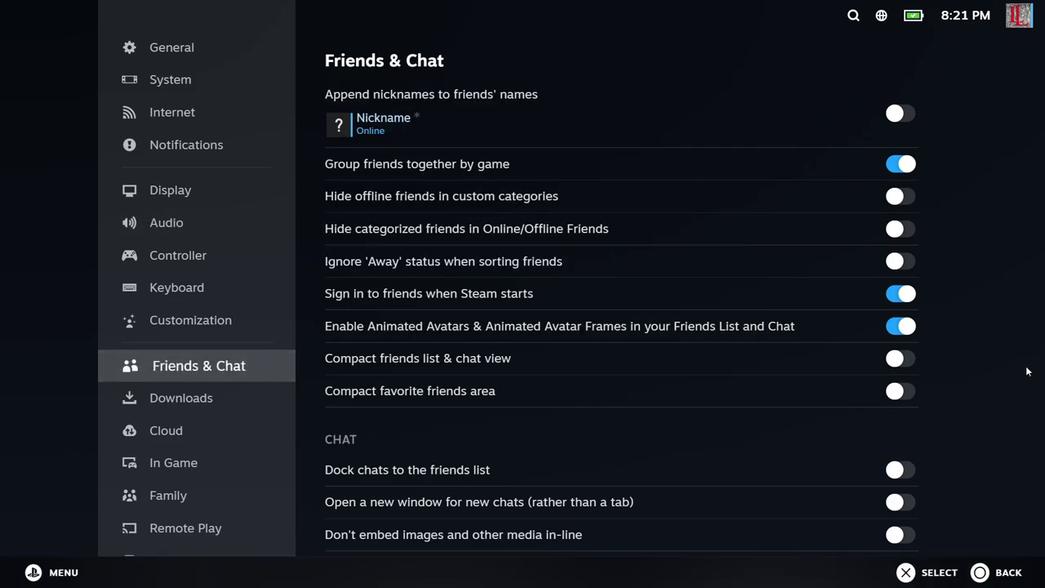
Step: Move through Steam's settings categories into the Controller settings page
key("Down")
key("Down")
key("Up")
key("Up")
key("Up")
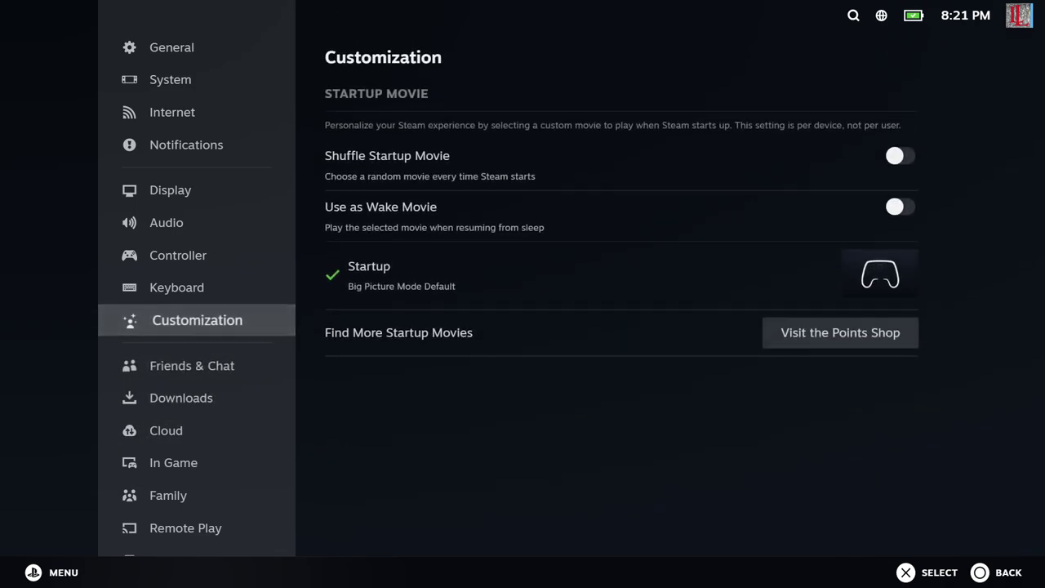
key("Up")
key("Up")
key("Right")
key("Down")
key("Down")
key("Down")
key("Down")
key("Down")
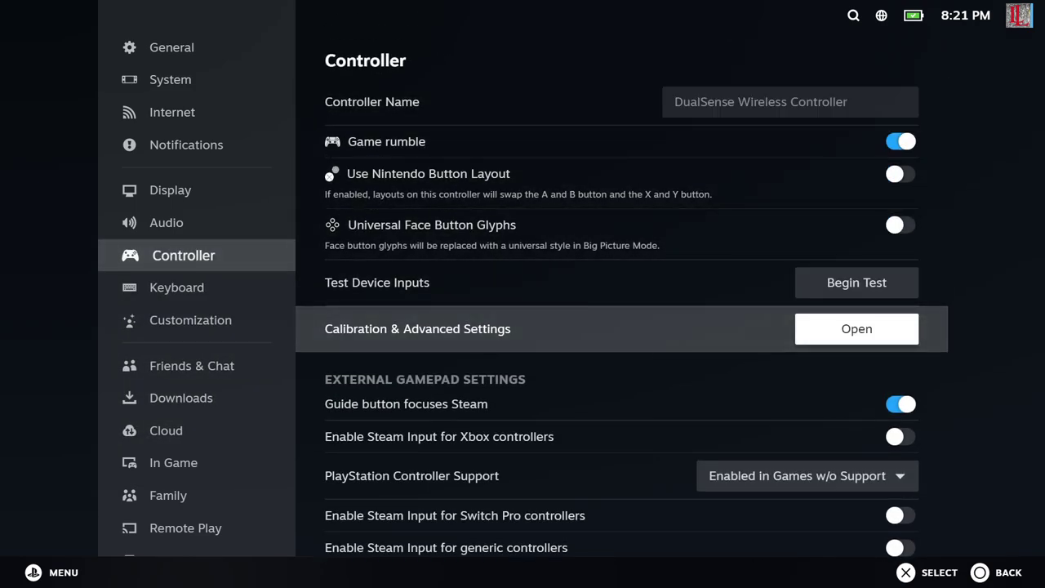
Step: Set PlayStation Controller Support to Enabled and return to the Controller page options
key("Down")
key("Down")
key("Down")
key("Return")
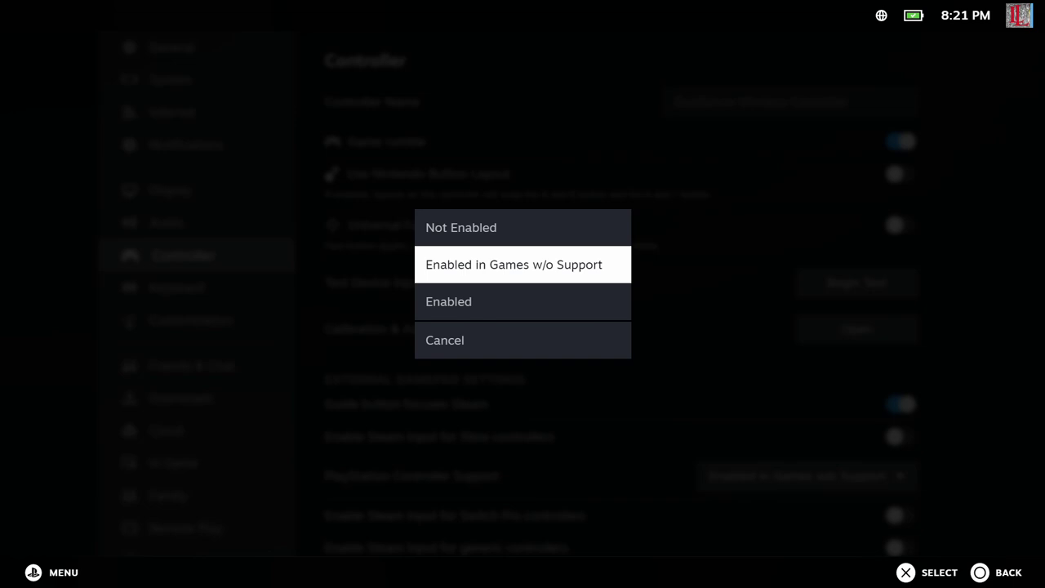
key("Down")
key("Up")
key("Down")
key("Return")
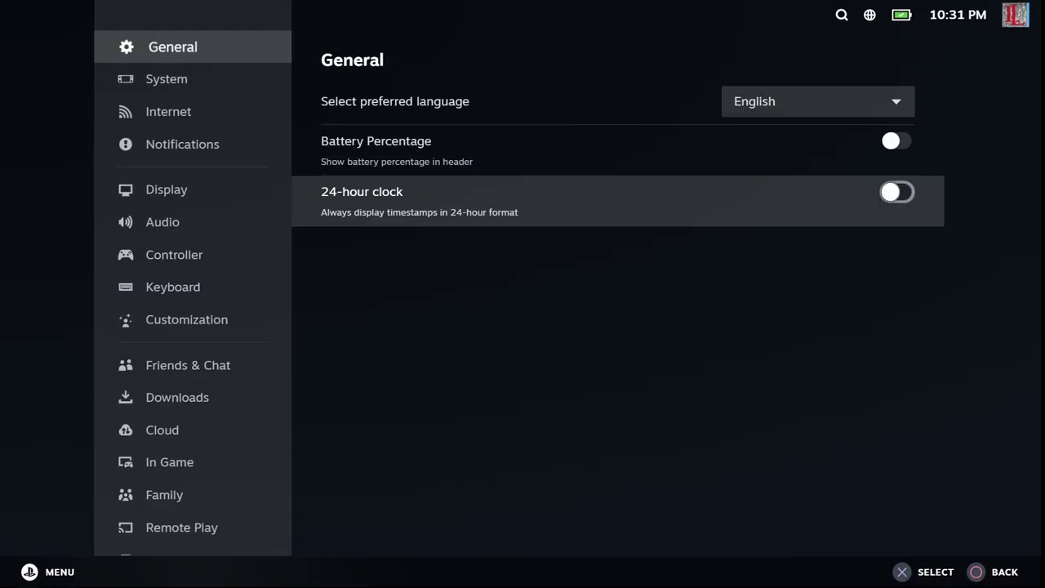
key("Left")
key("Down")
key("Down")
key("Down")
key("Down")
key("Down")
key("Down")
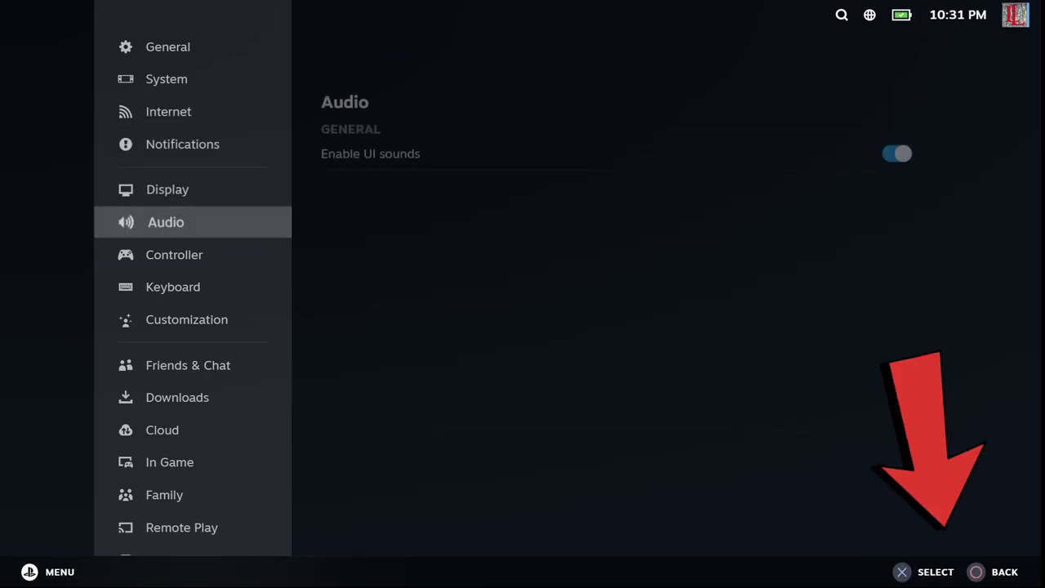
key("Right")
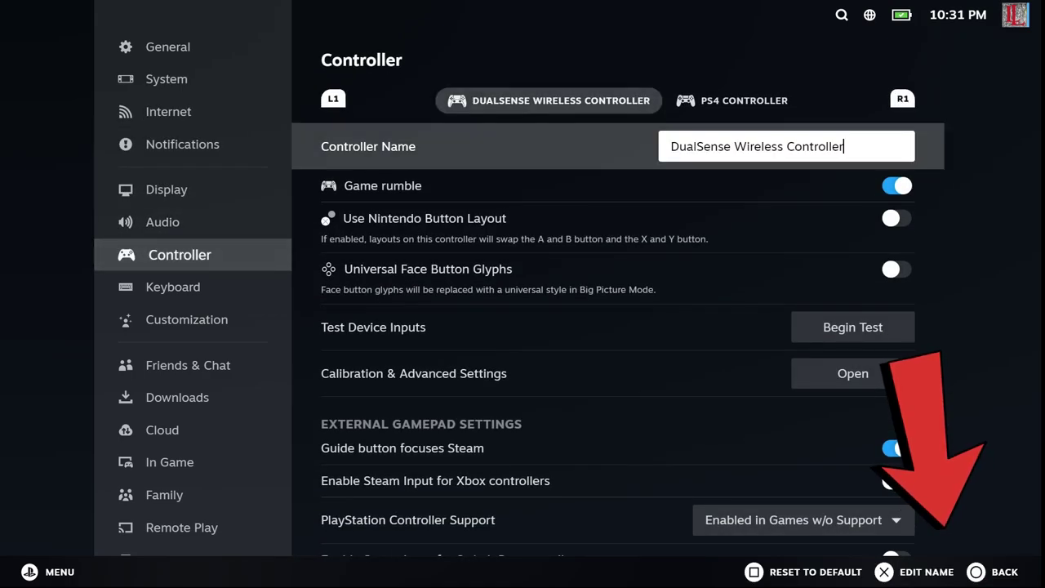
key("Down")
key("Down")
key("Down")
key("Down")
key("Down")
key("Down")
key("Down")
key("Down")
key("Down")
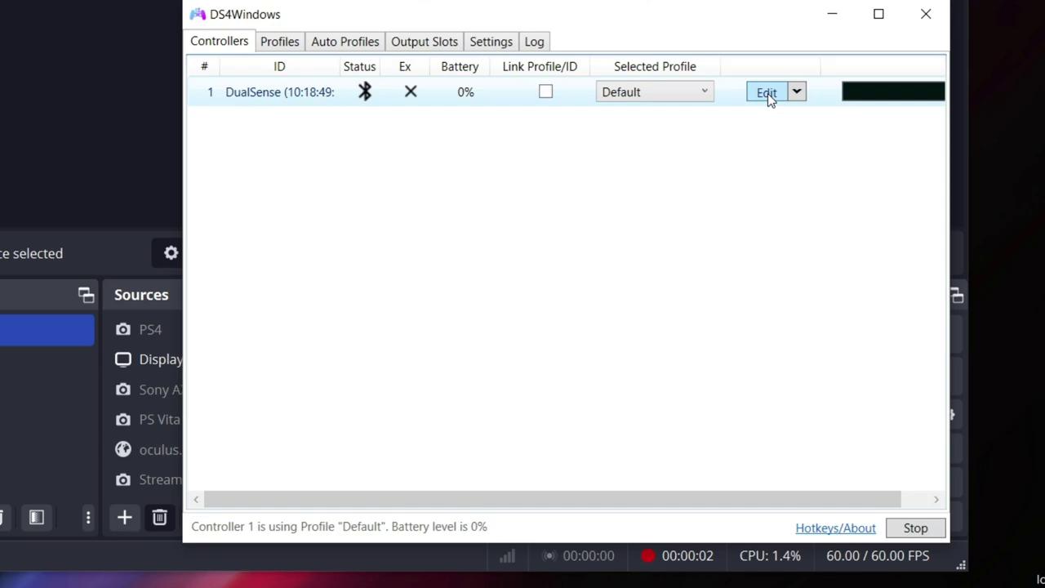
Step: Set the Default profile's Emulated Controller to DualShock 4 in DS4Windows' Other tab
left_click(768, 93)
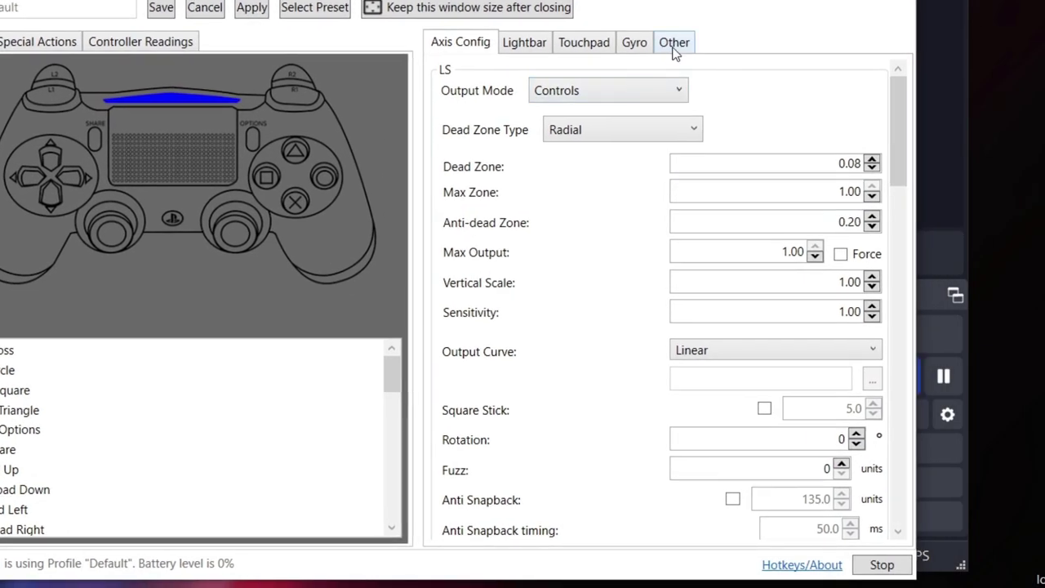
left_click(934, 107)
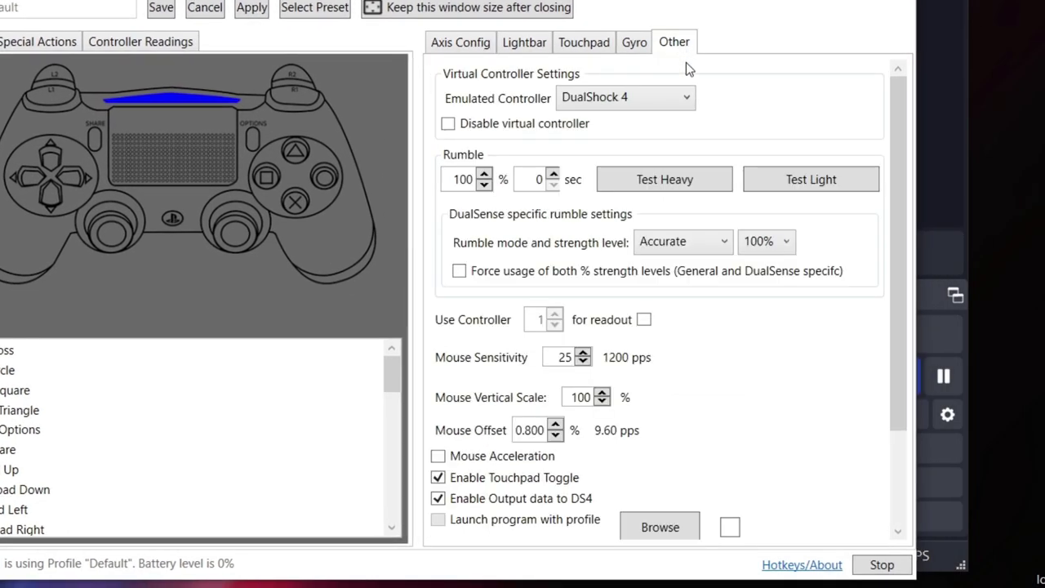
left_click(642, 122)
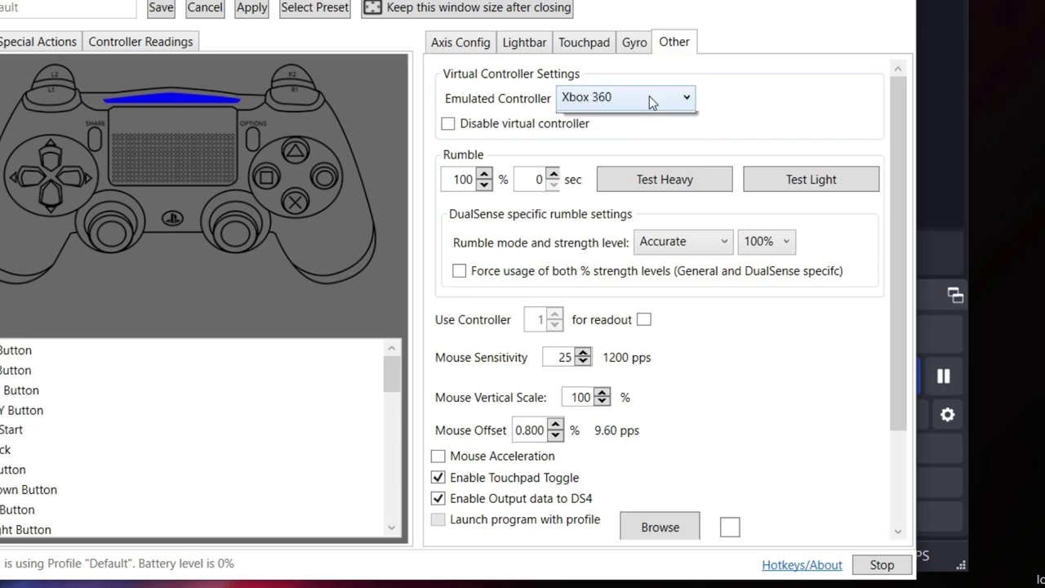
left_click(686, 98)
left_click(647, 140)
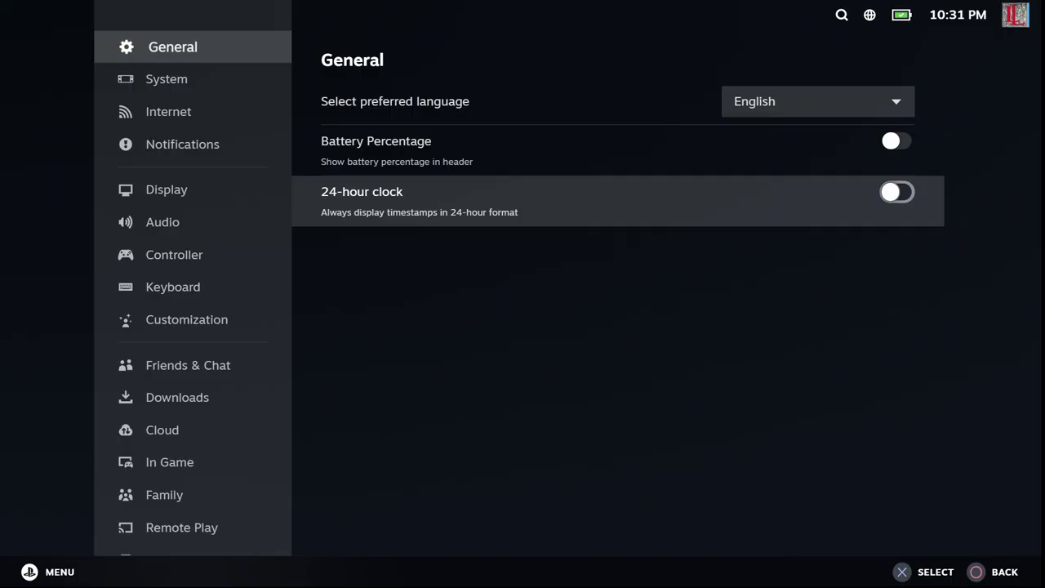
key("Left")
key("Down")
key("Down")
key("Down")
key("Down")
key("Down")
key("Down")
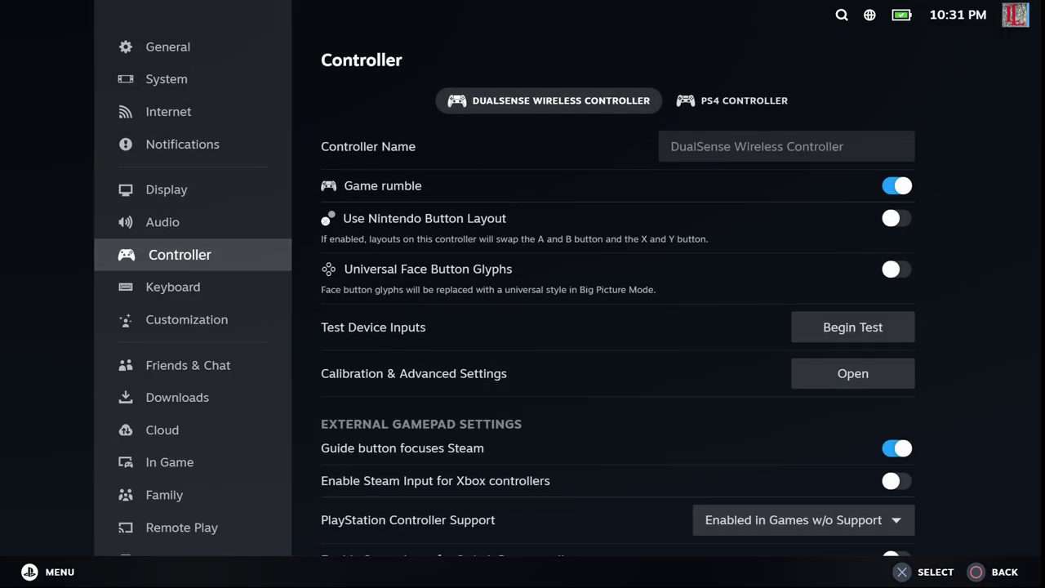
Step: Step down the Controller page past Calibration & Advanced Settings to the Desktop Layout Edit button
key("Right")
key("Down")
key("Down")
key("Down")
key("Down")
key("Down")
key("Down")
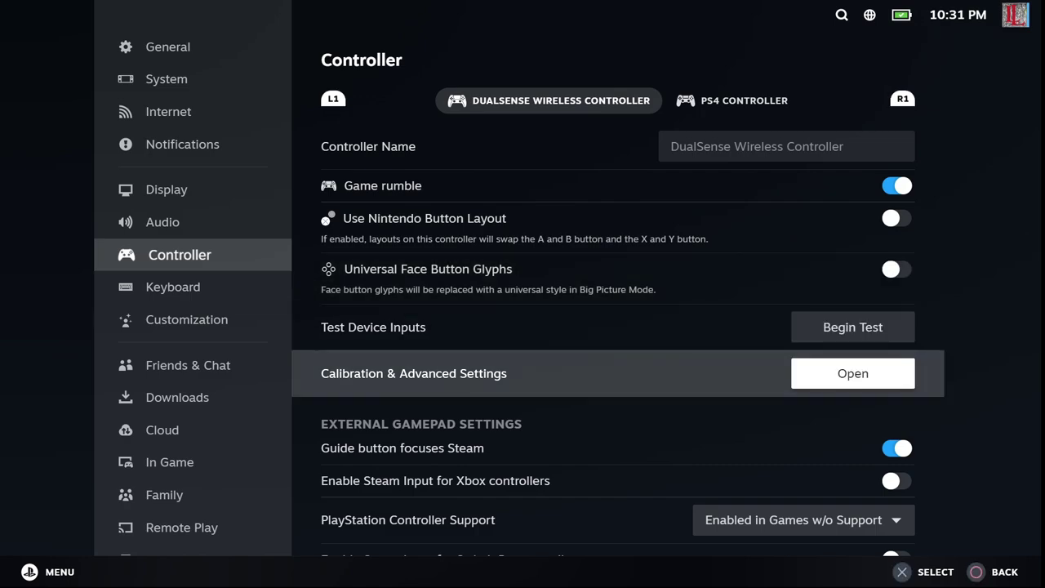
key("Down")
key("Down")
key("Down")
key("Down")
key("Down")
key("Down")
key("Down")
key("Down")
key("Down")
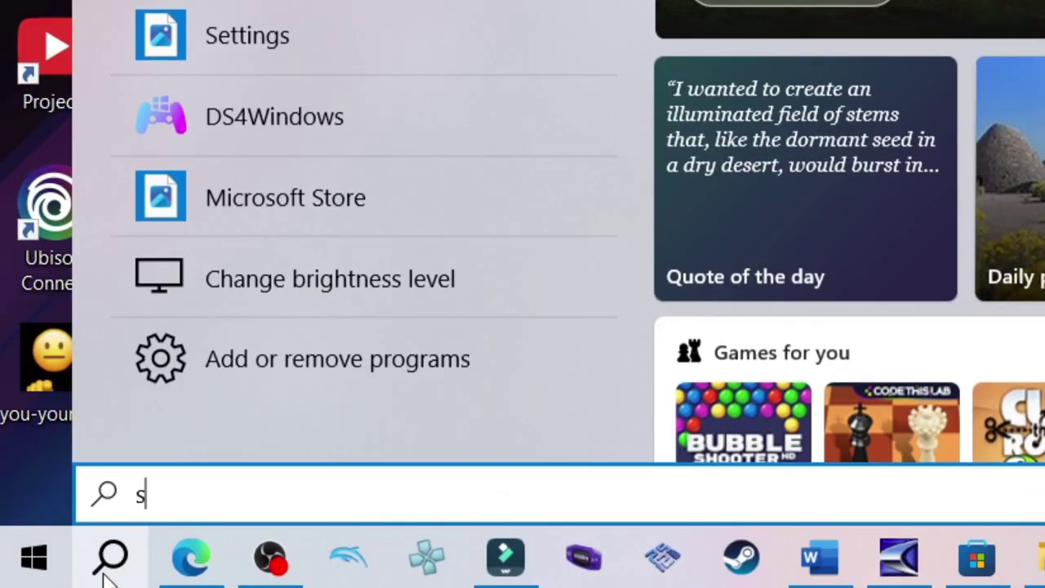
Step: Under Sound settings' Manage sound devices, enable the disabled DualSense Headset Microphone input
type("ound")
left_click(316, 196)
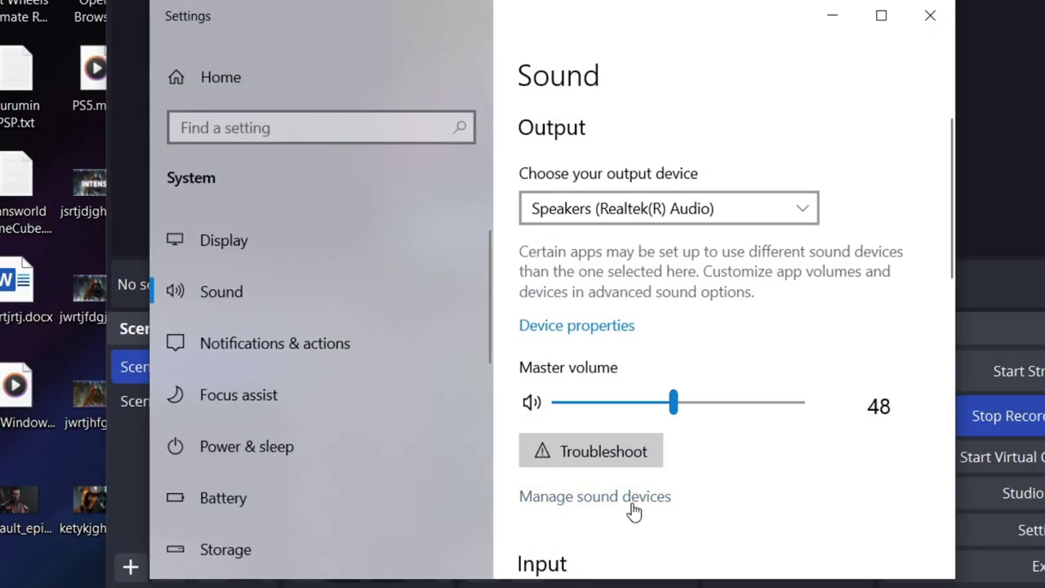
left_click(632, 500)
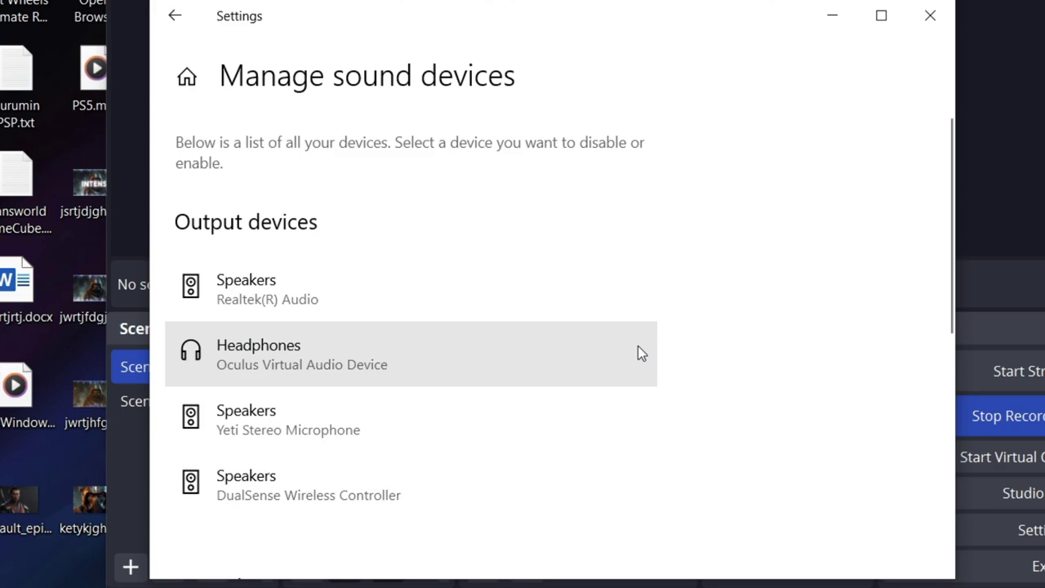
scroll(606, 279, "down", 3)
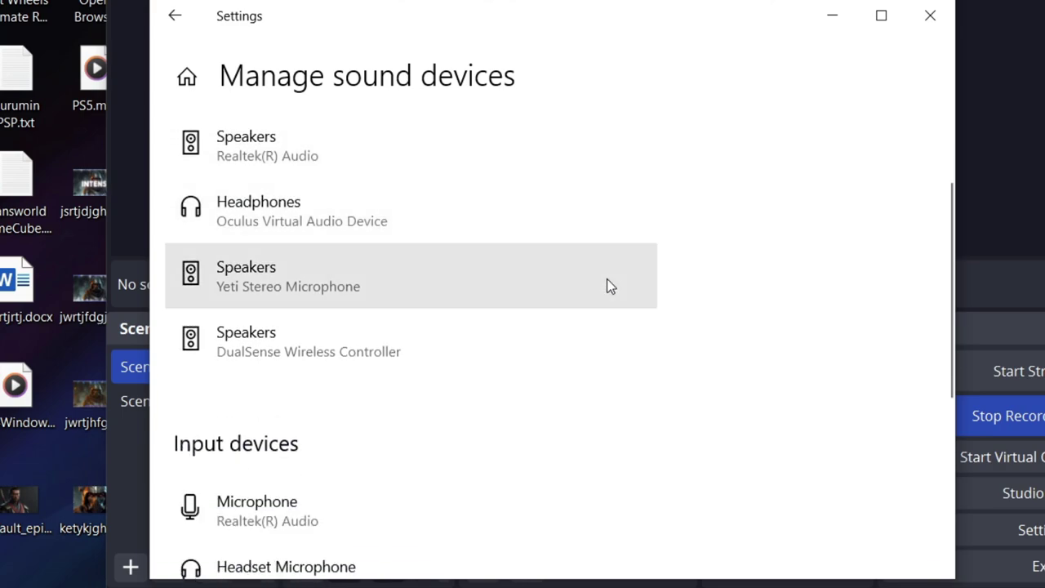
scroll(419, 270, "down", 2)
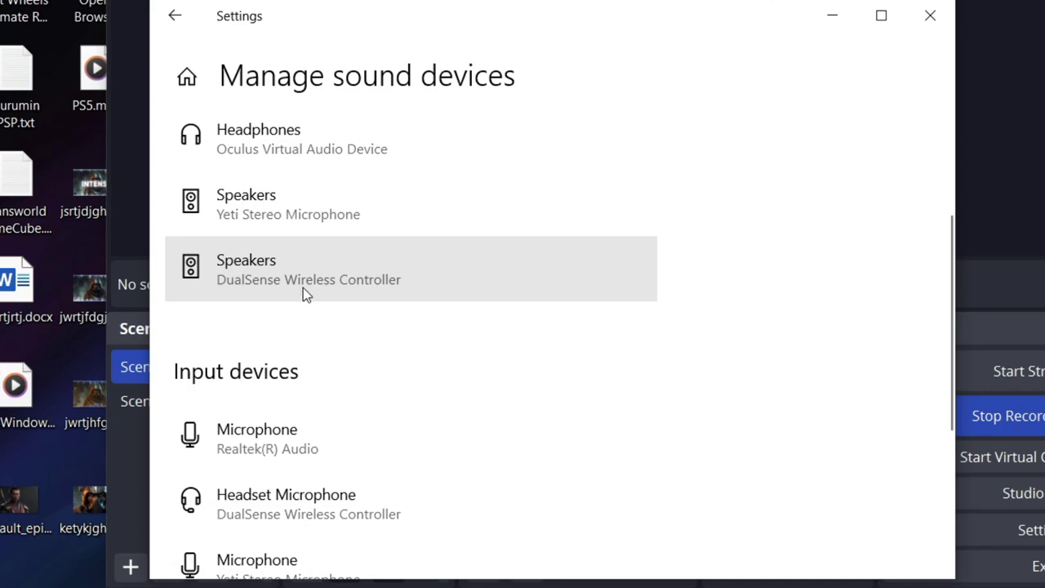
scroll(303, 294, "down", 3)
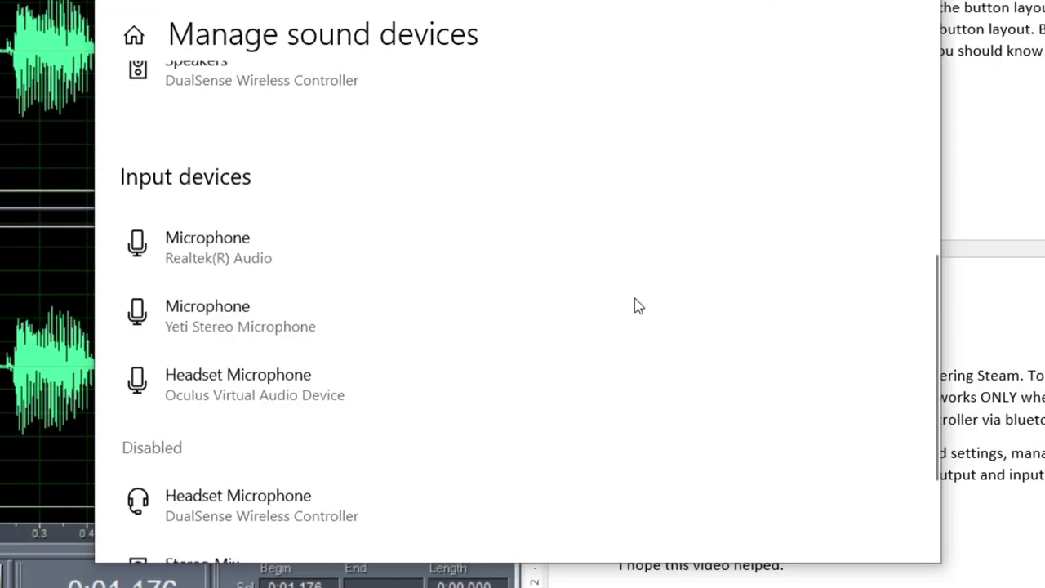
scroll(655, 334, "down", 4)
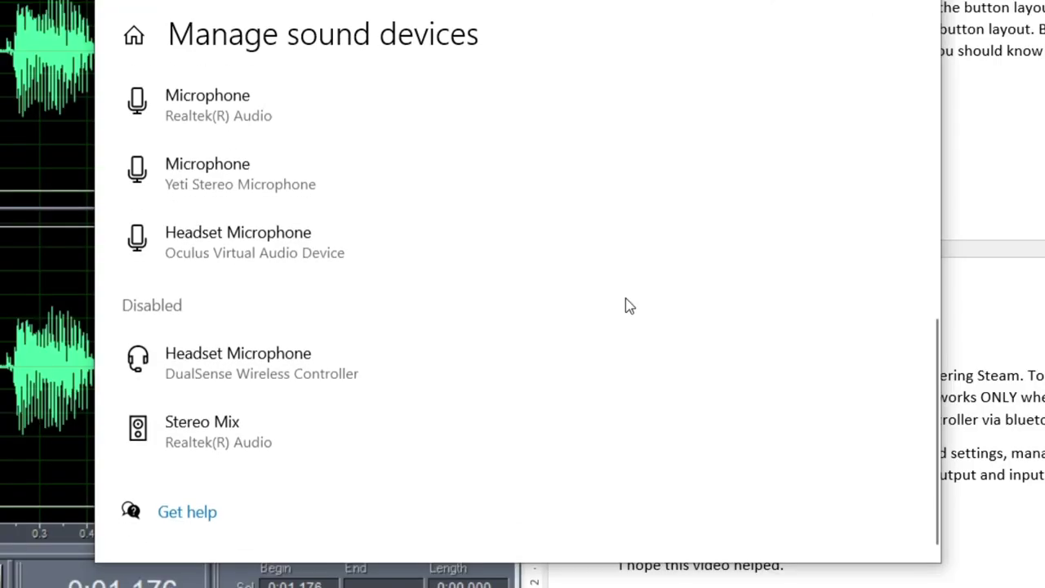
left_click(300, 391)
left_click(204, 423)
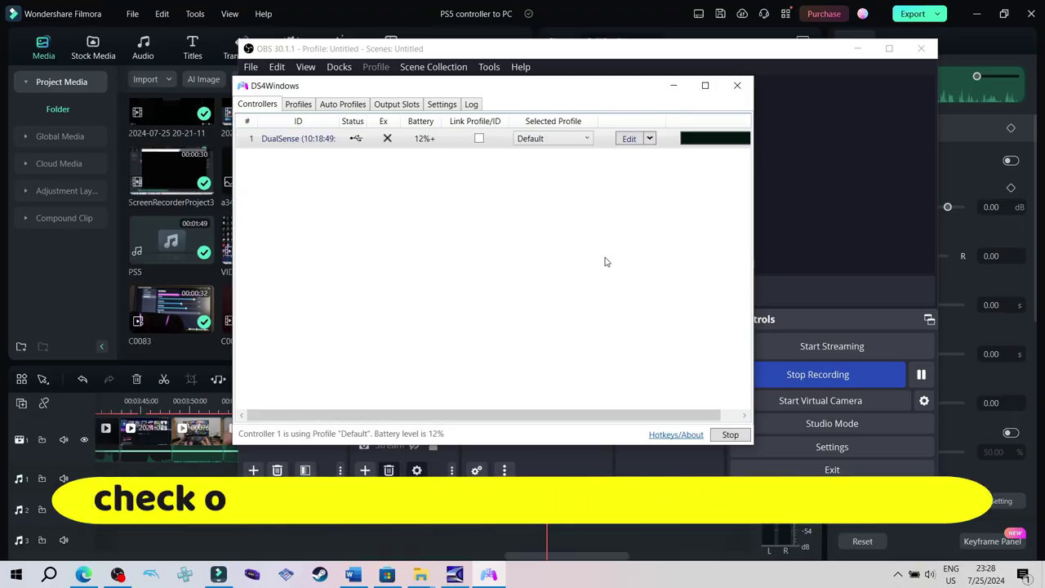
Step: Open the controller's Default profile for editing and show its Lightbar settings
left_click(627, 139)
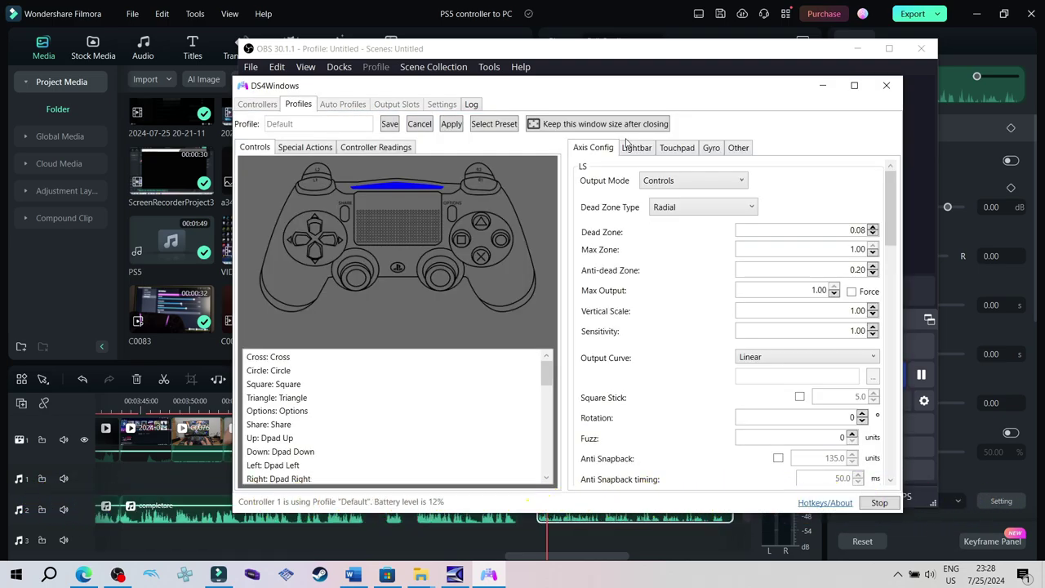
left_click(636, 150)
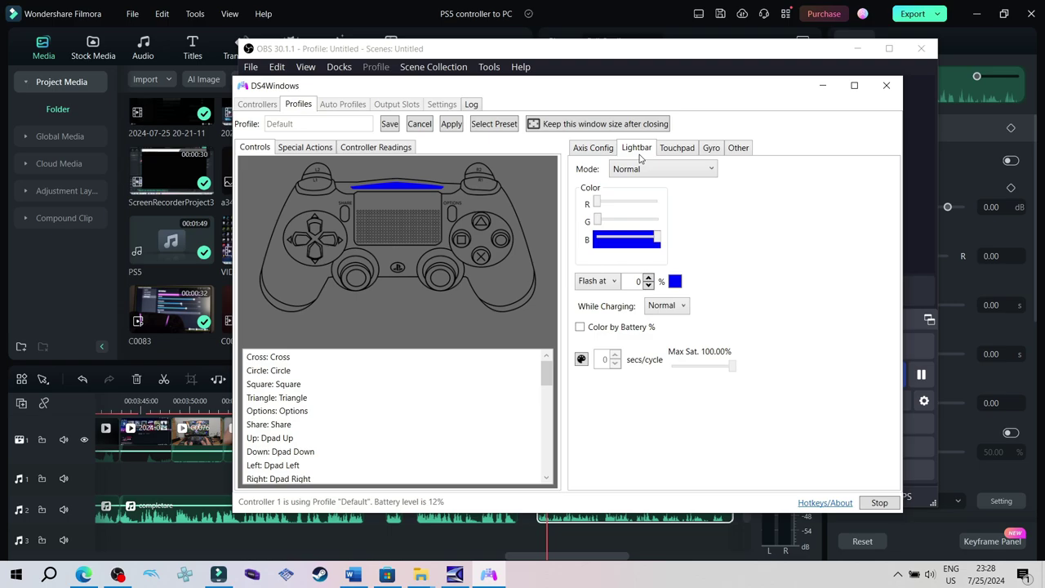